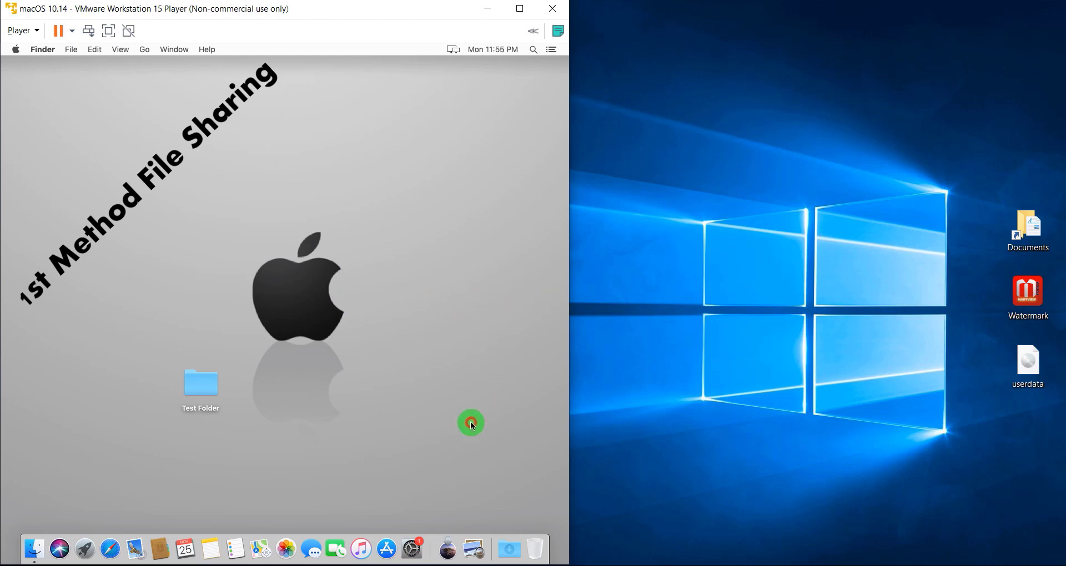
Check in the virtual machine's network adapter settings that the connection is set to NAT, and accept the settings
{"action": "left_click", "coordinate": [37, 30]}
{"action": "mouse_move", "coordinate": [40, 81]}
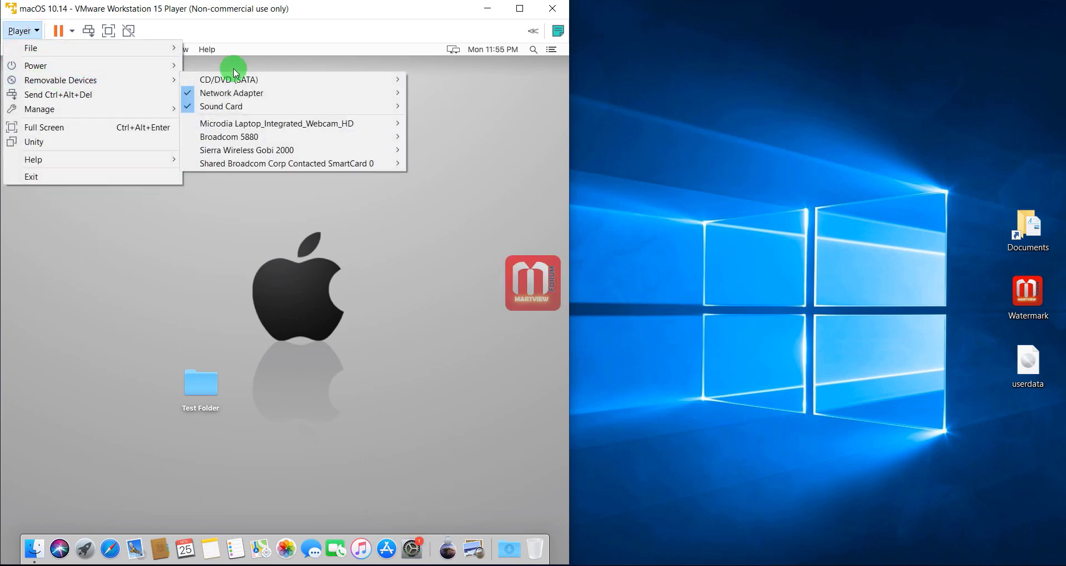
{"action": "mouse_move", "coordinate": [353, 99]}
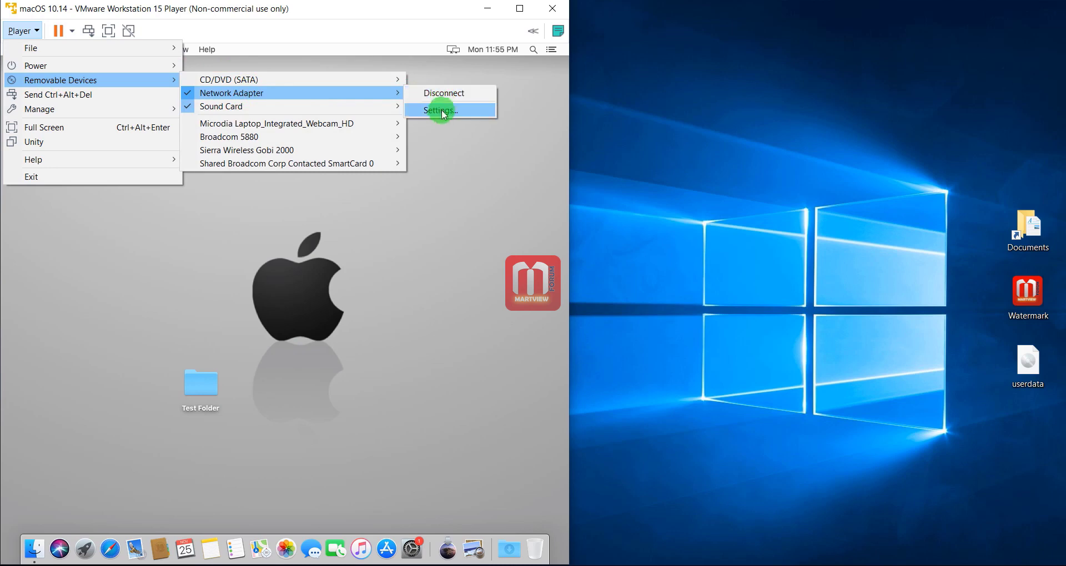
{"action": "left_click", "coordinate": [463, 112]}
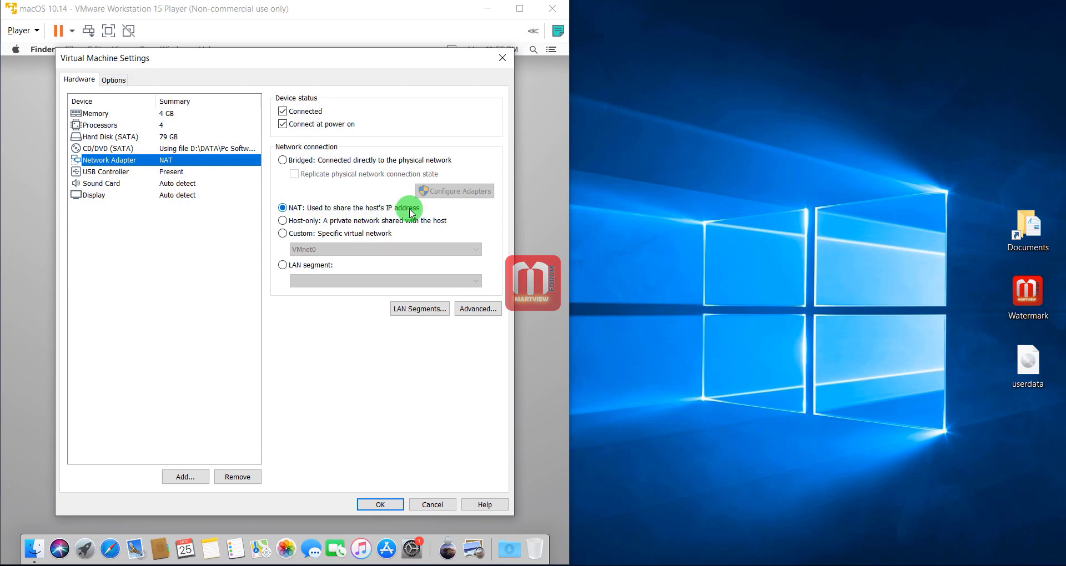
{"action": "left_click", "coordinate": [376, 501]}
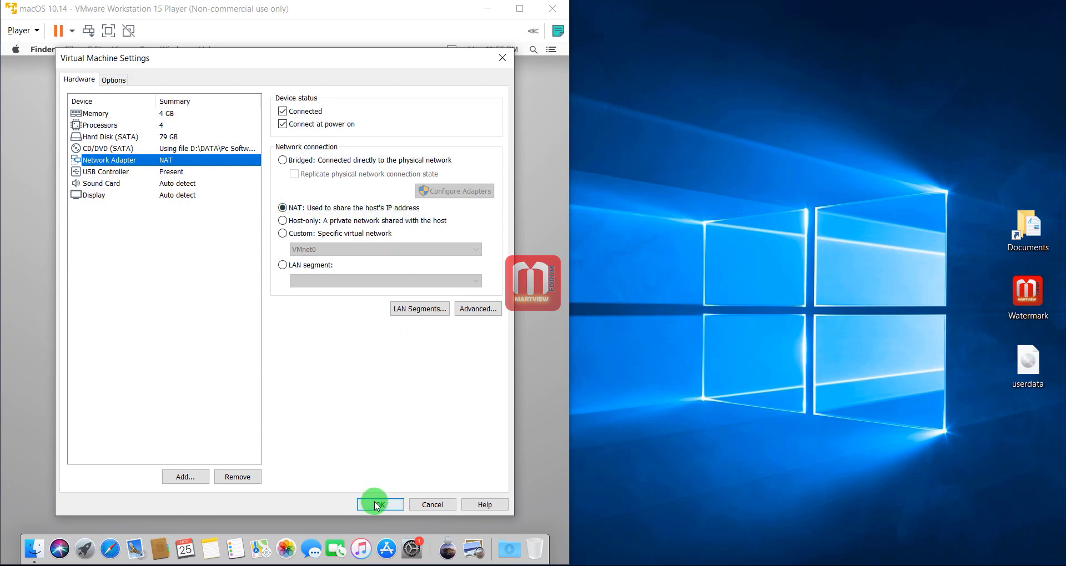
Turn on File Sharing in the Mac's Sharing preferences and highlight the IP address given for access
{"action": "left_click", "coordinate": [416, 554]}
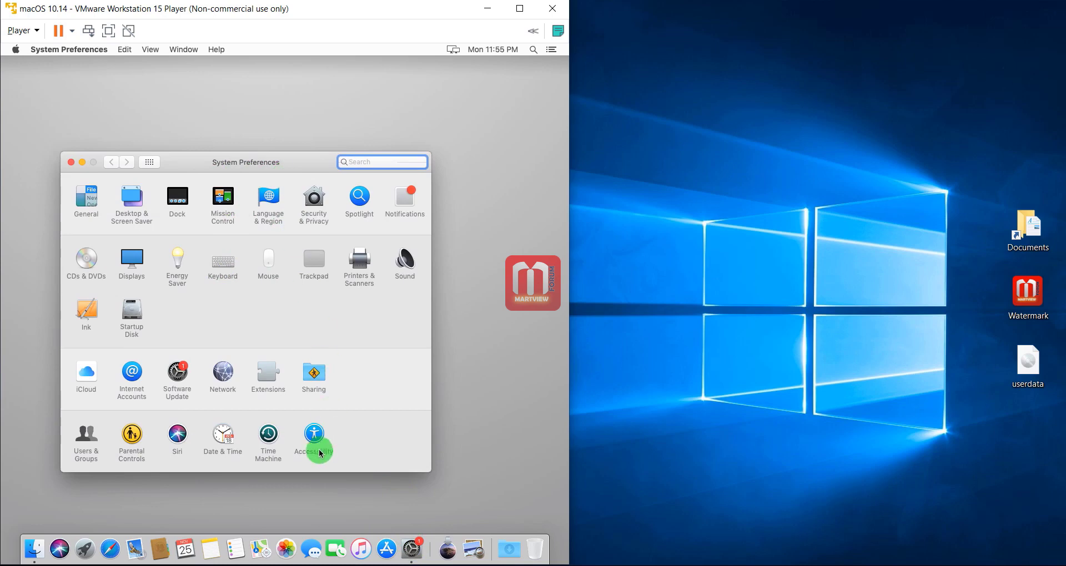
{"action": "left_click", "coordinate": [315, 376]}
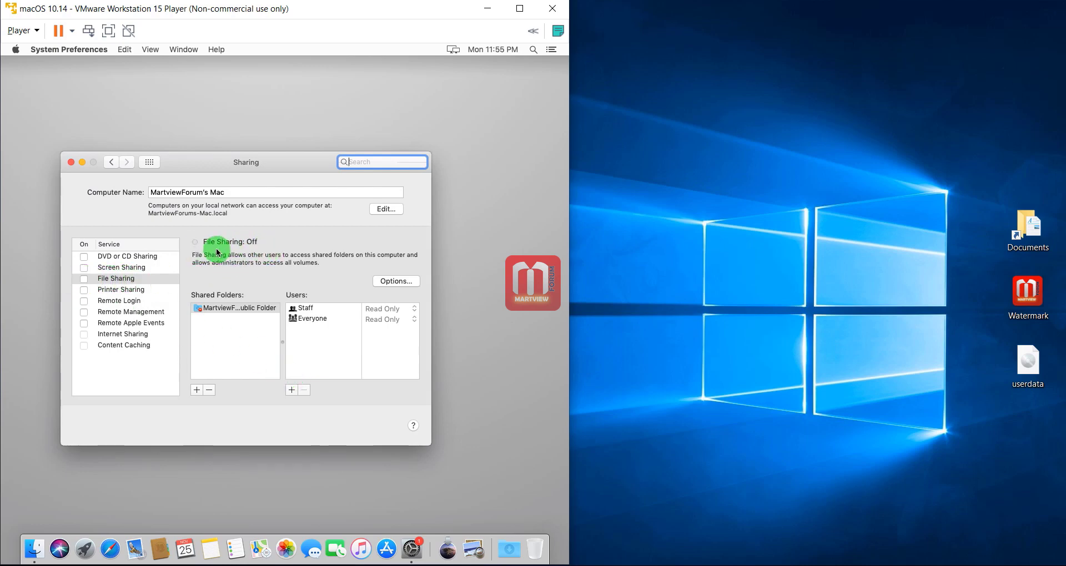
{"action": "left_click", "coordinate": [197, 249]}
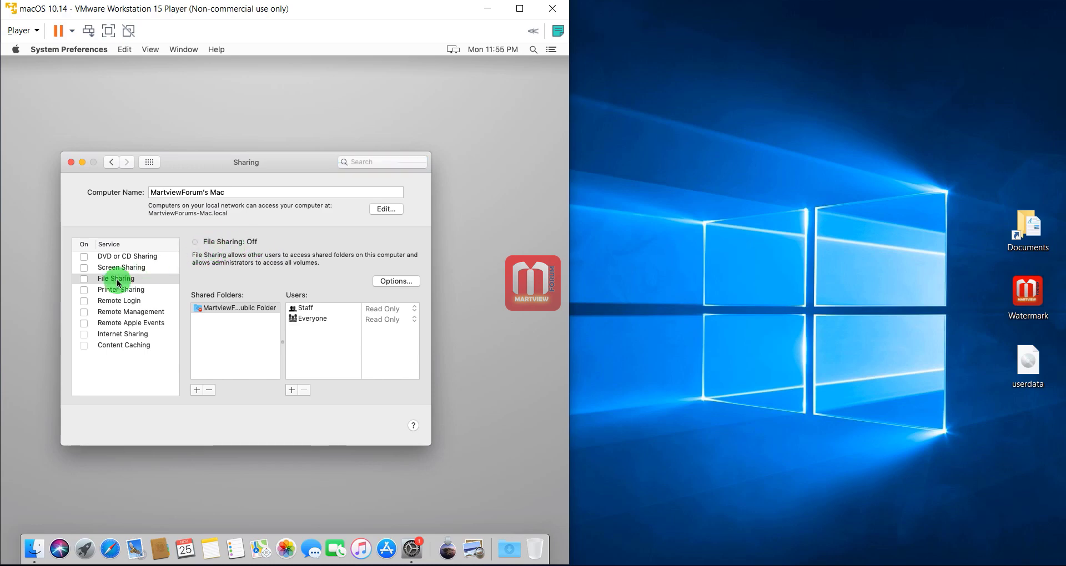
{"action": "left_click", "coordinate": [86, 280]}
{"action": "left_click", "coordinate": [85, 280]}
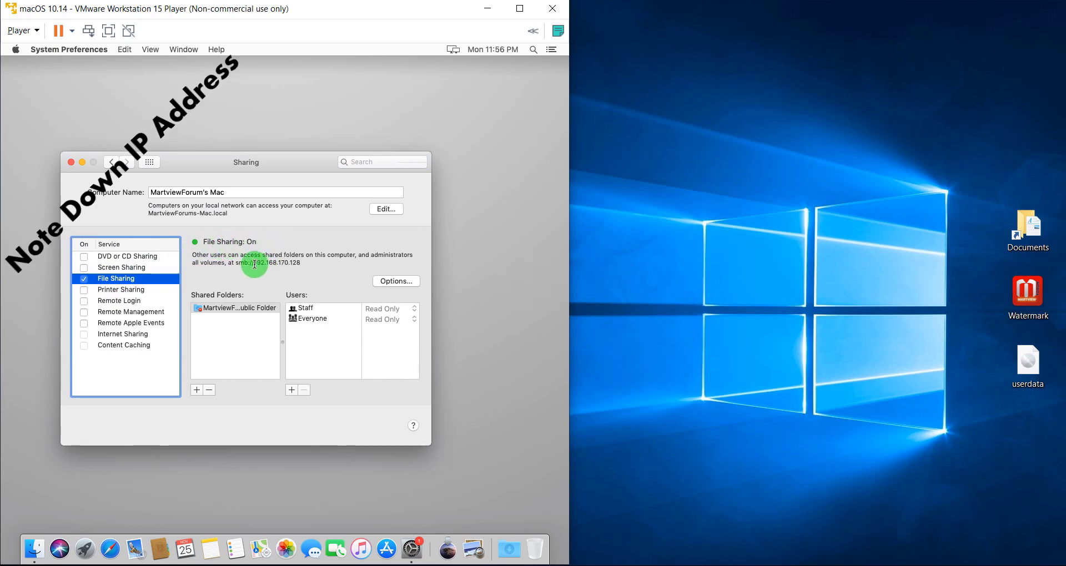
{"action": "left_click_drag", "start_coordinate": [252, 263], "coordinate": [303, 265]}
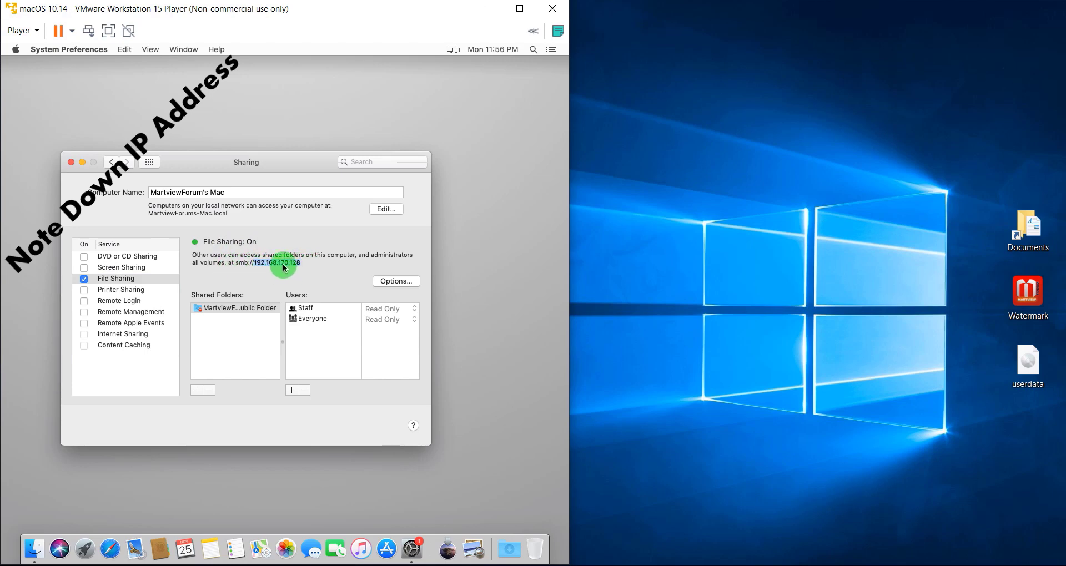
Add the Documents folder to the Mac's shared folders and select it to show its user permissions
{"action": "left_click", "coordinate": [229, 338]}
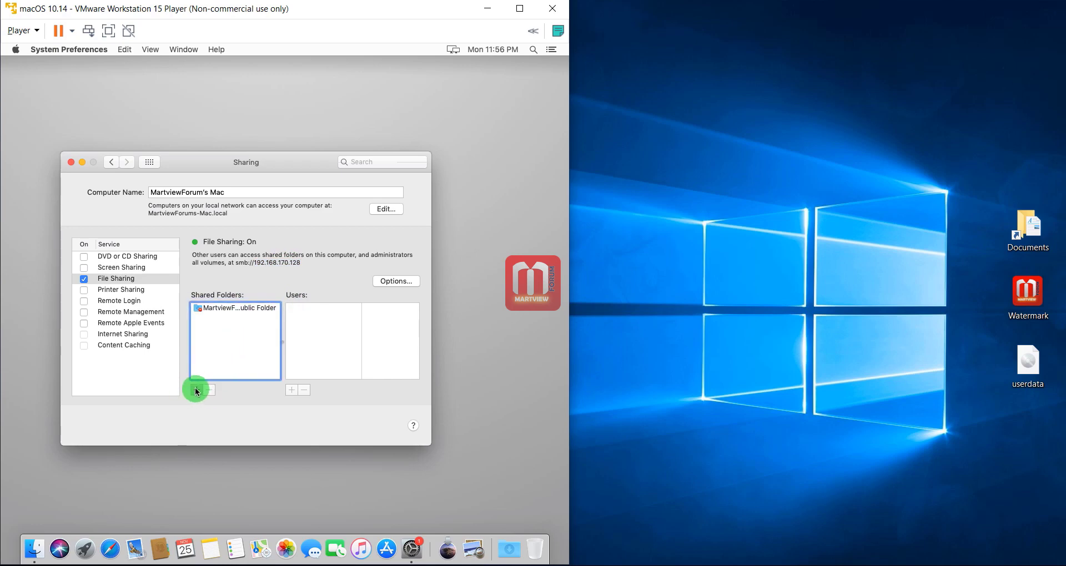
{"action": "left_click", "coordinate": [196, 390]}
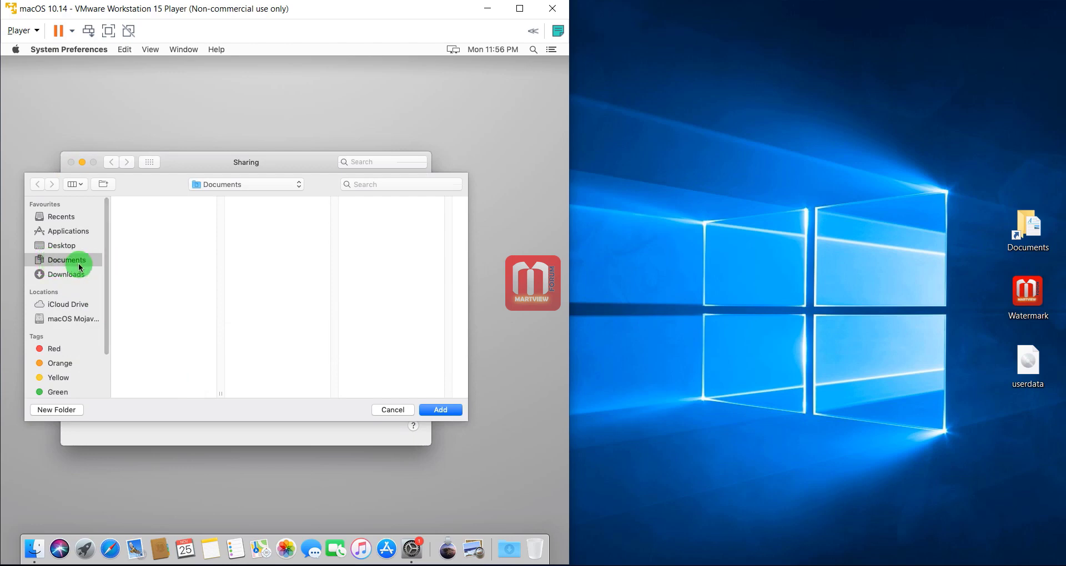
{"action": "left_click", "coordinate": [438, 409]}
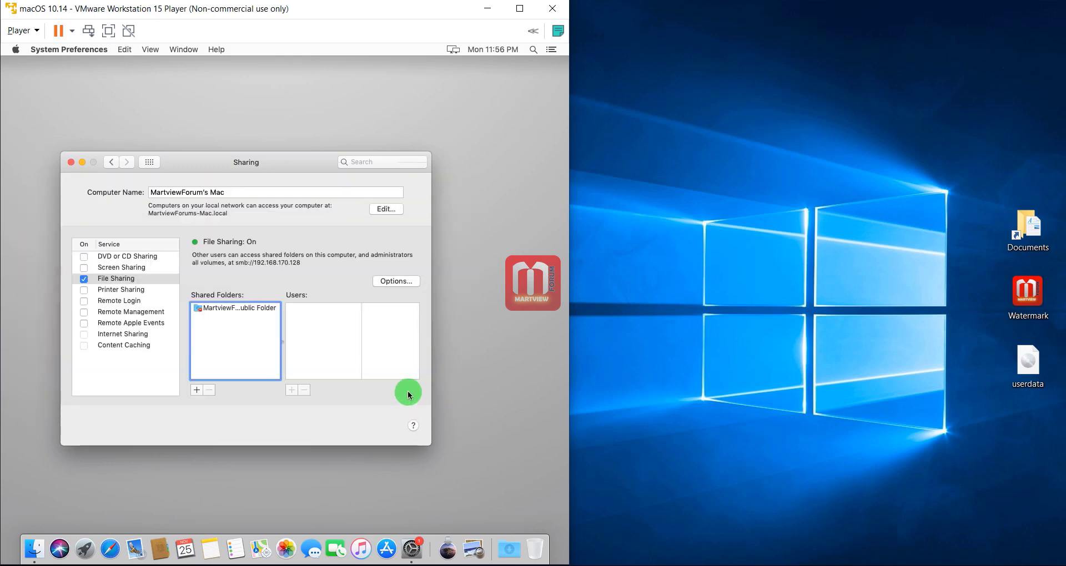
{"action": "left_click", "coordinate": [221, 310]}
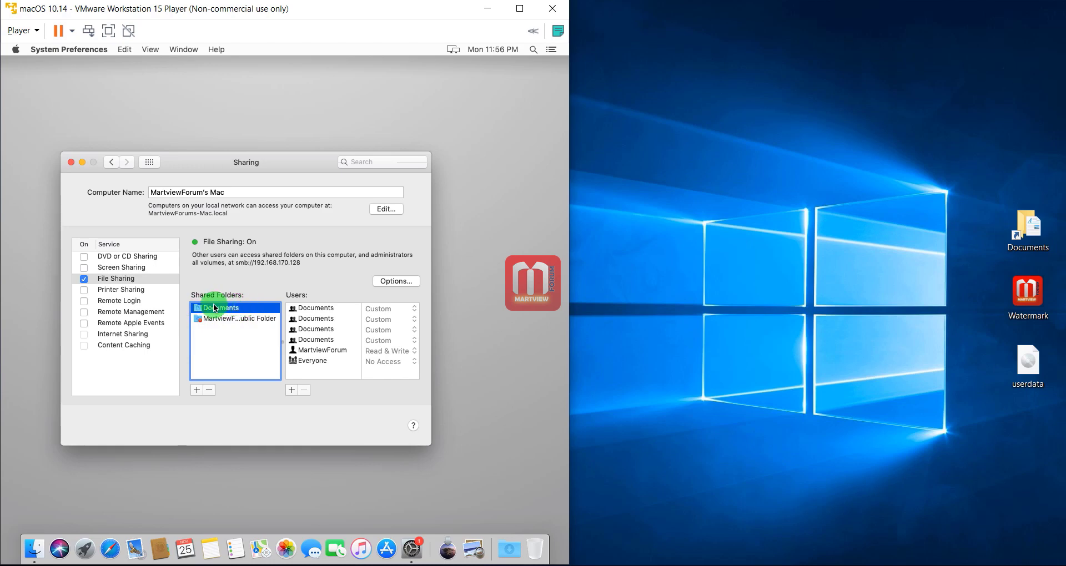
Enable Windows file sharing over SMB for the listed user account in the File Sharing options, authenticating with the account password
{"action": "left_click", "coordinate": [383, 282]}
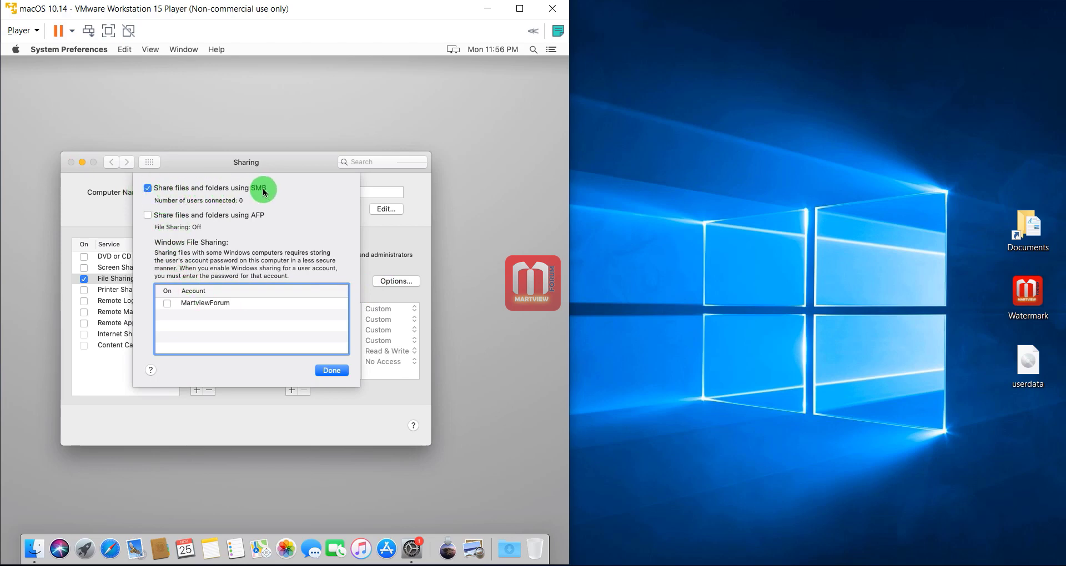
{"action": "left_click", "coordinate": [168, 303]}
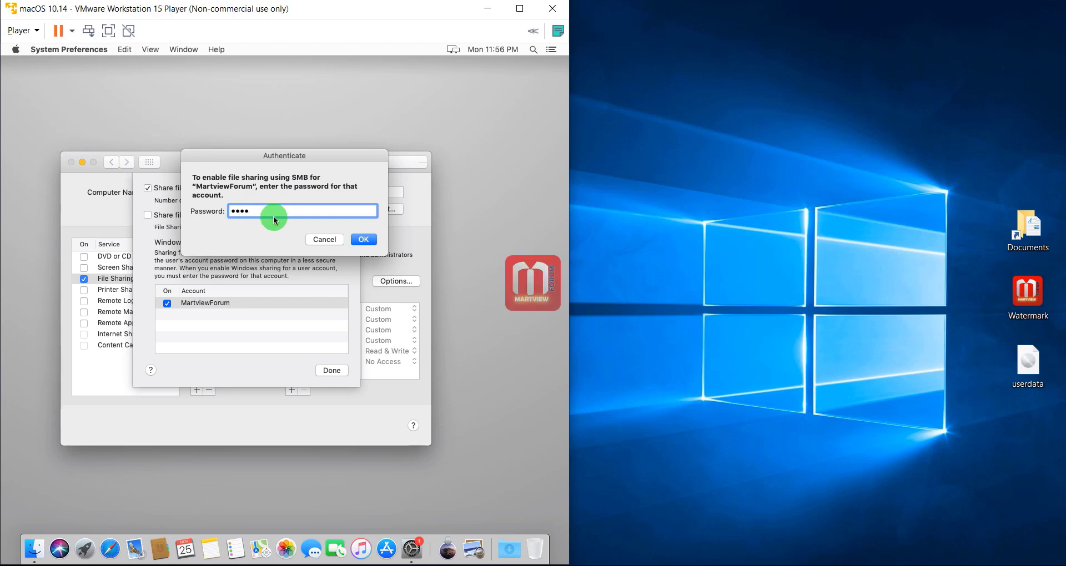
{"action": "left_click", "coordinate": [359, 238]}
{"action": "left_click", "coordinate": [173, 309]}
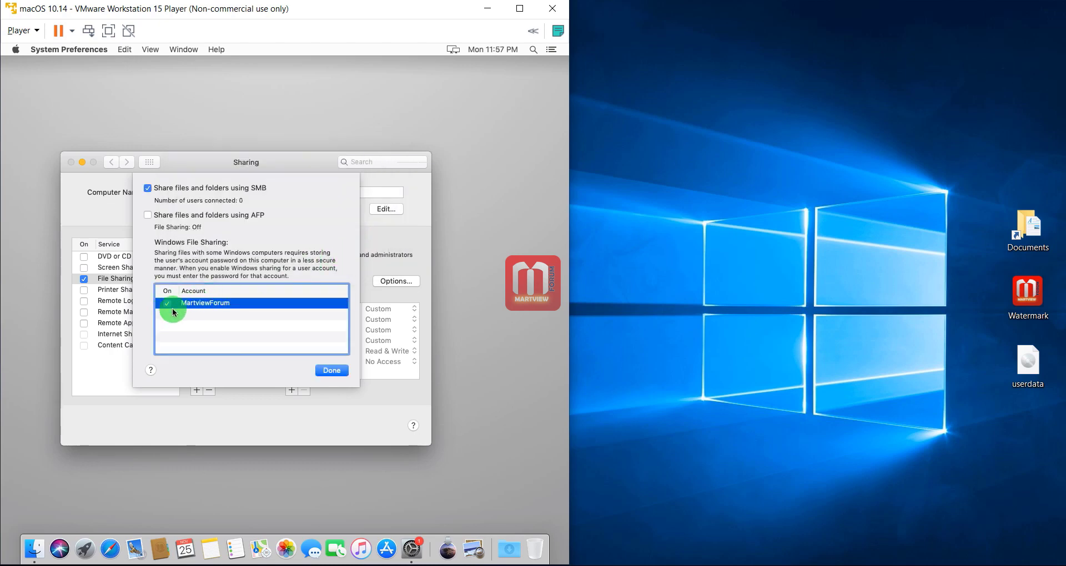
{"action": "left_click", "coordinate": [332, 371]}
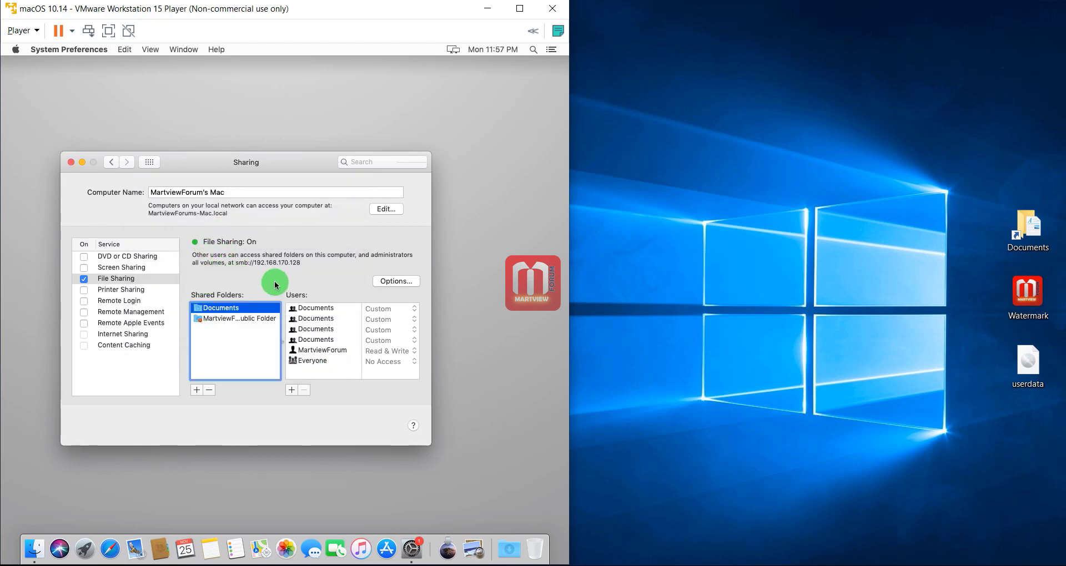
Highlight the Mac's SMB address, switch to Windows File Explorer and browse to \\192.168.170.128
{"action": "left_click", "coordinate": [256, 264]}
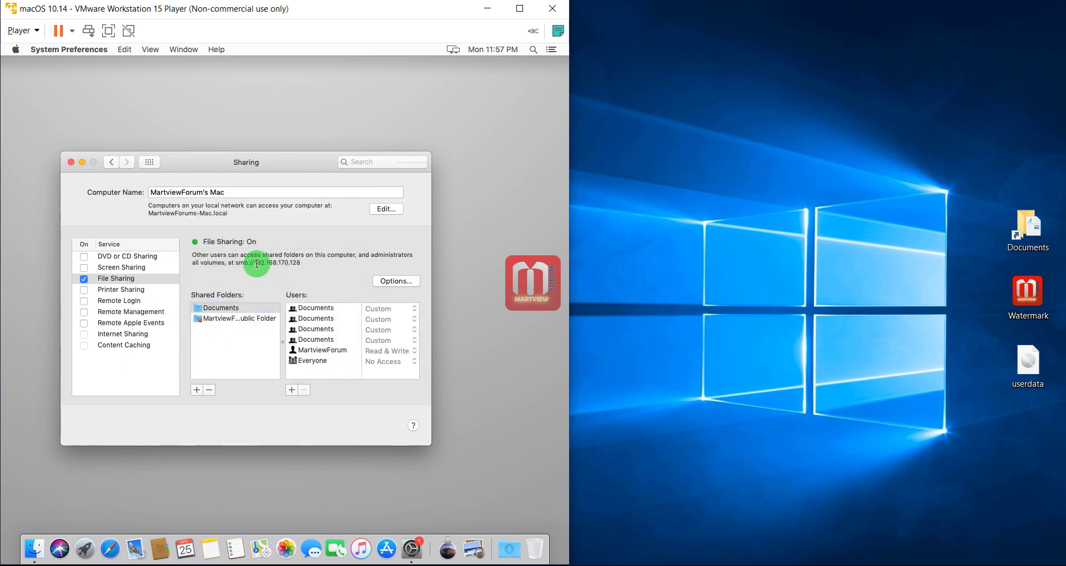
{"action": "left_click_drag", "start_coordinate": [257, 263], "coordinate": [236, 265]}
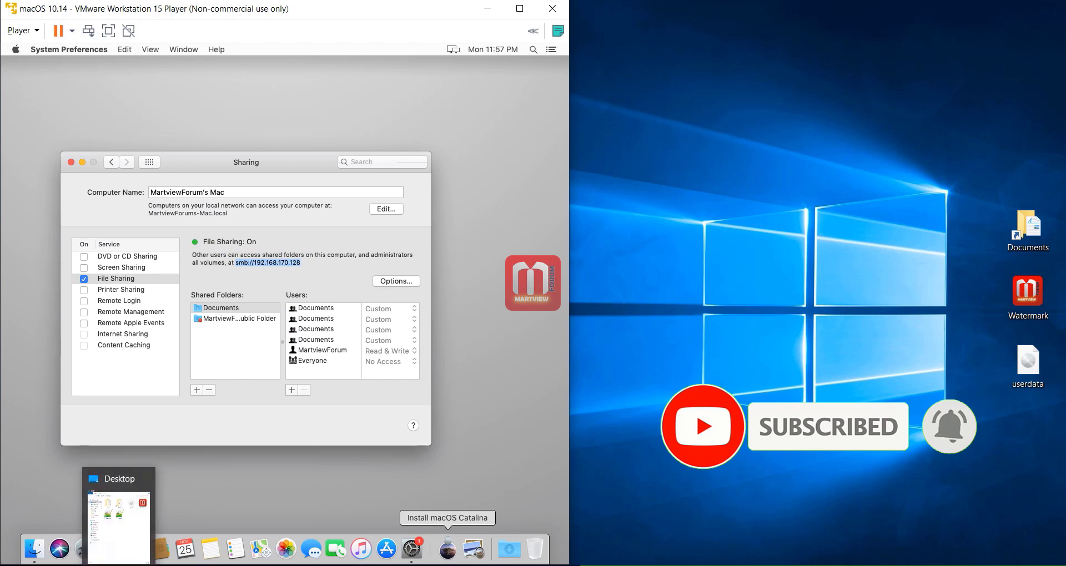
{"action": "left_click", "coordinate": [171, 562]}
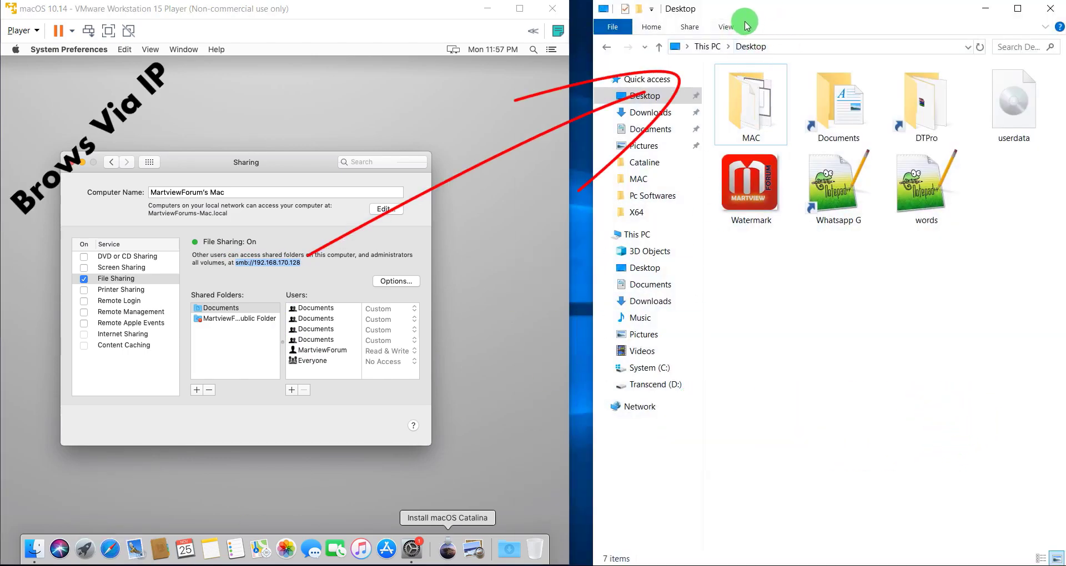
{"action": "left_click", "coordinate": [780, 47]}
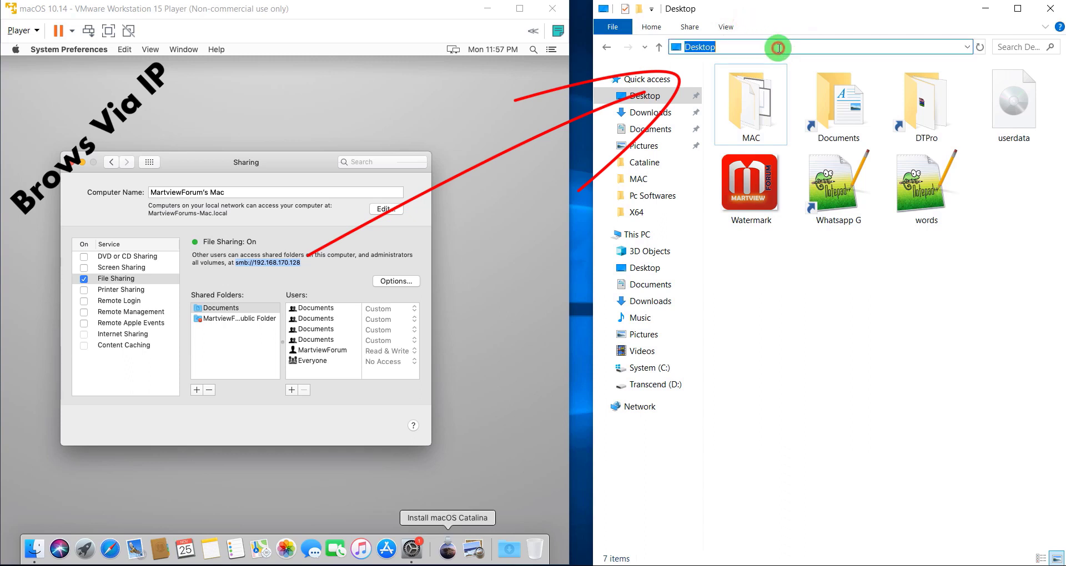
{"action": "type", "text": "\\\\"}
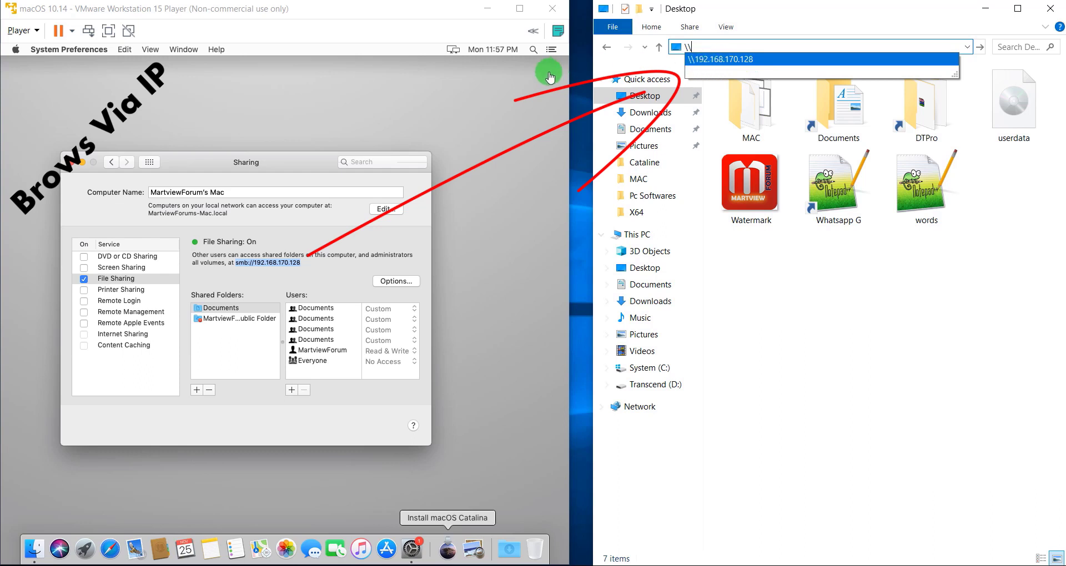
{"action": "left_click", "coordinate": [746, 62]}
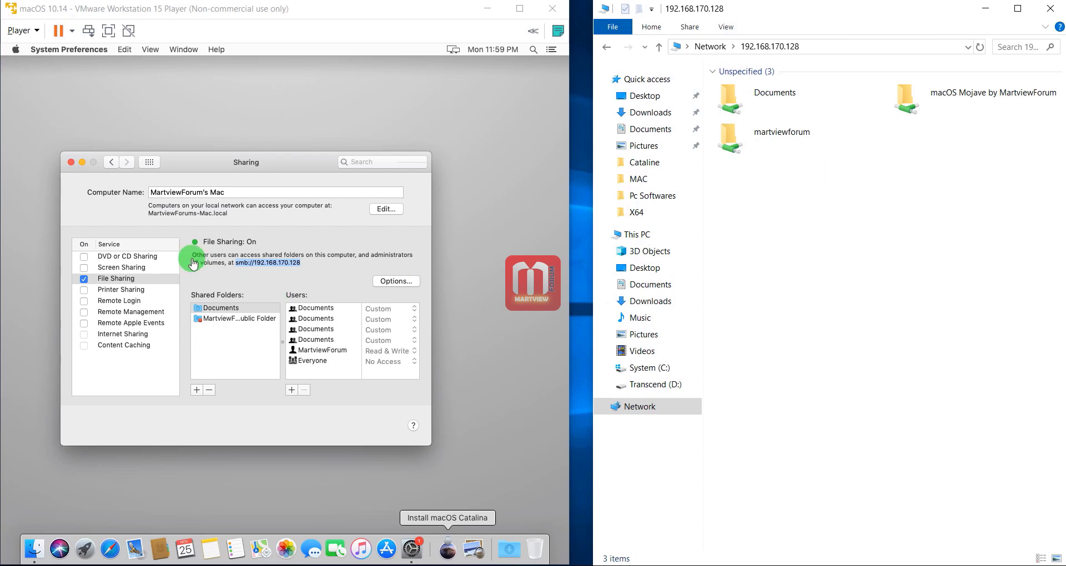
Close the Mac's Sharing preferences and open martviewforum > Desktop > Test Folder on the network share in File Explorer
{"action": "left_click", "coordinate": [71, 163]}
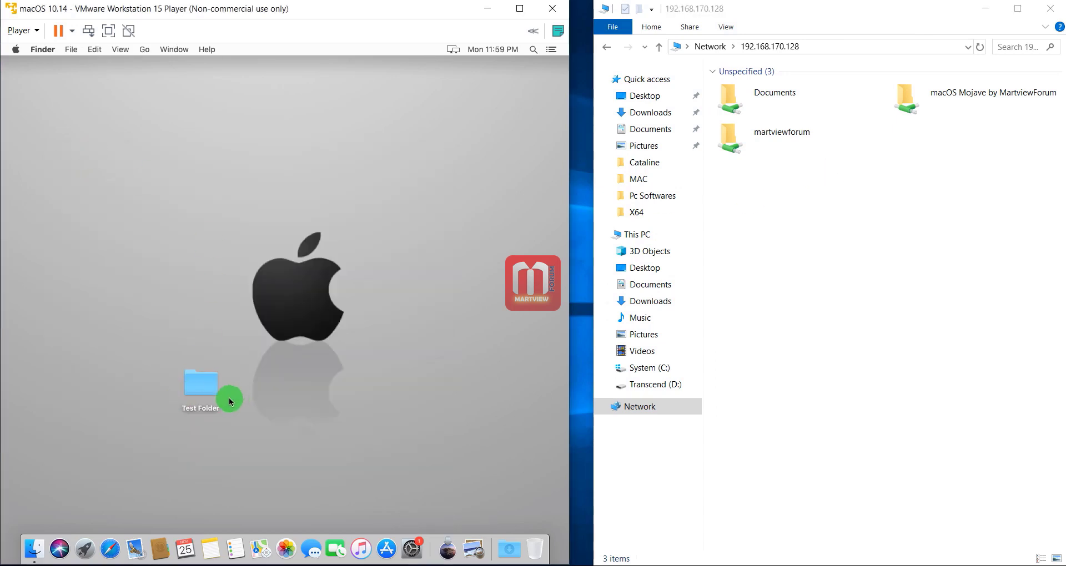
{"action": "left_click", "coordinate": [771, 136]}
{"action": "double_click", "coordinate": [780, 135]}
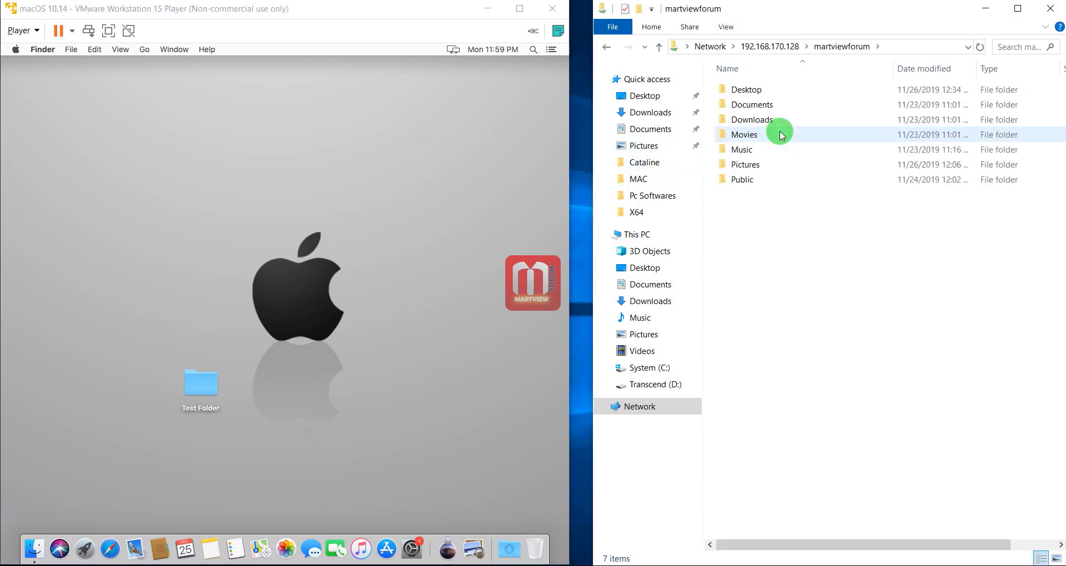
{"action": "double_click", "coordinate": [745, 93]}
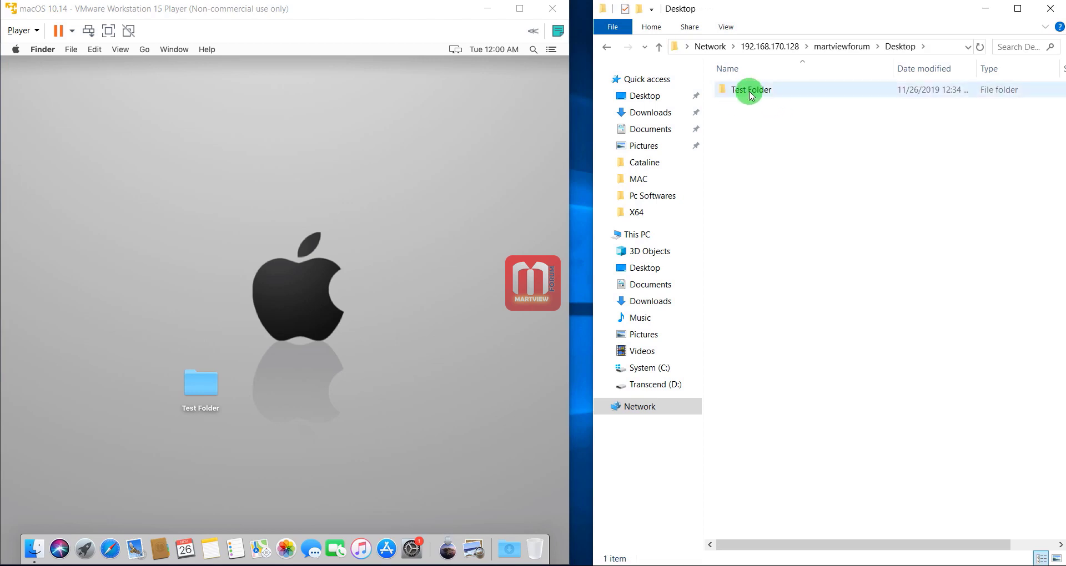
{"action": "left_click", "coordinate": [750, 92]}
{"action": "double_click", "coordinate": [752, 92]}
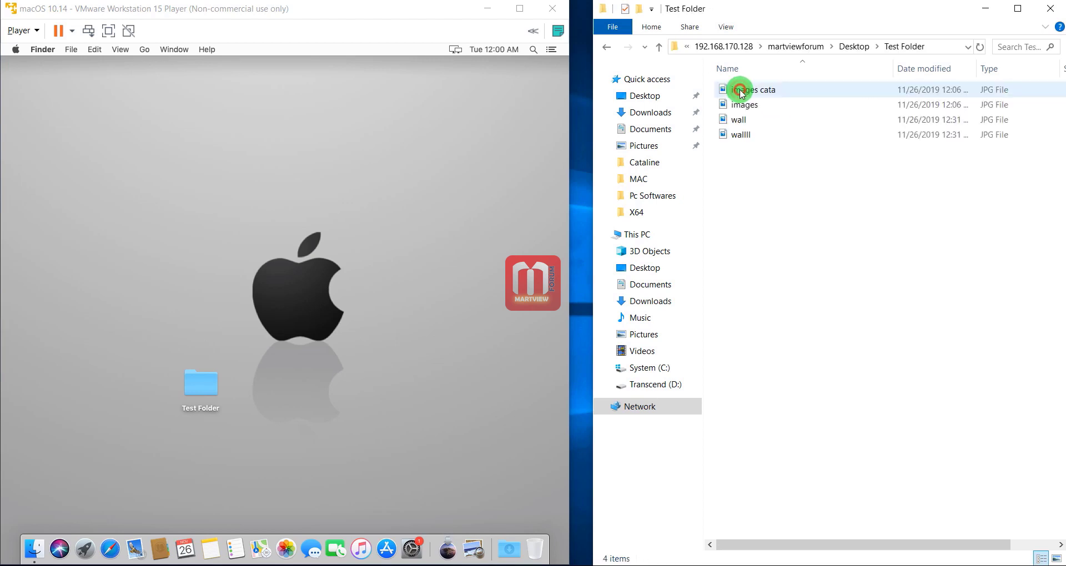
Open Test Folder on the Mac desktop to compare its files with the shared view, and close it
{"action": "left_click", "coordinate": [206, 384]}
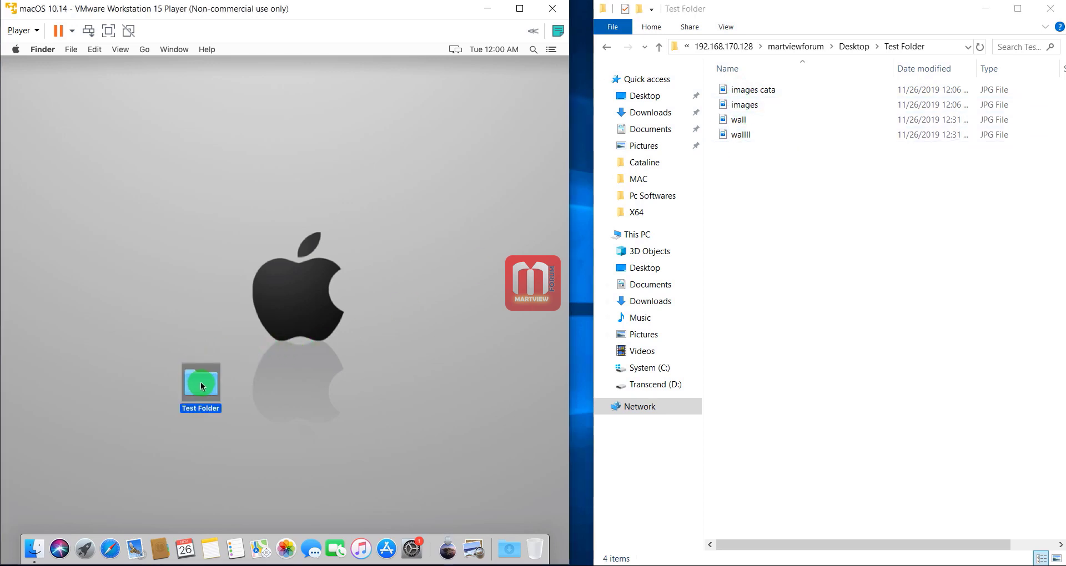
{"action": "double_click", "coordinate": [201, 386]}
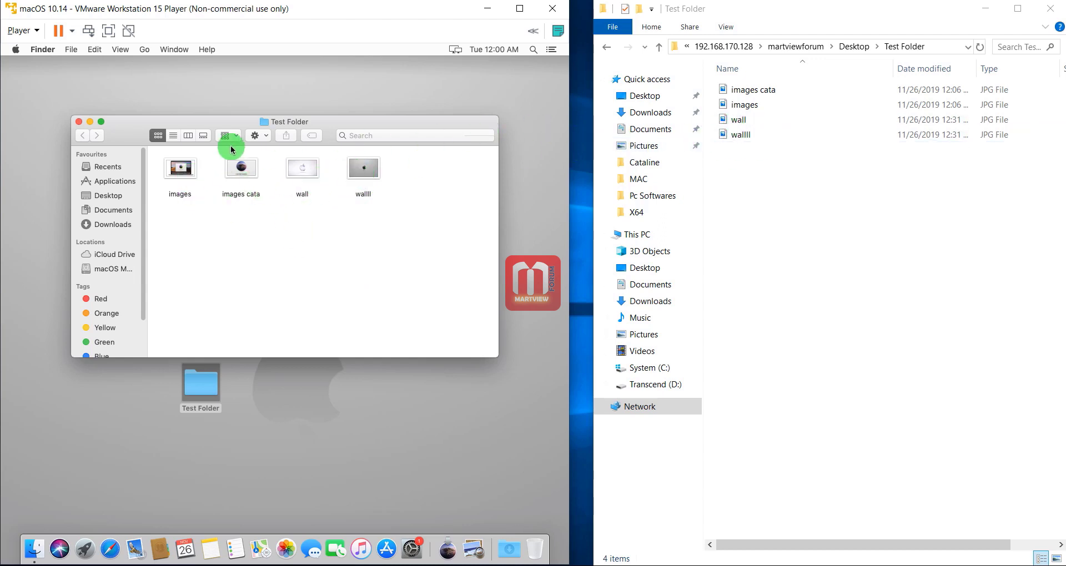
{"action": "left_click", "coordinate": [78, 122]}
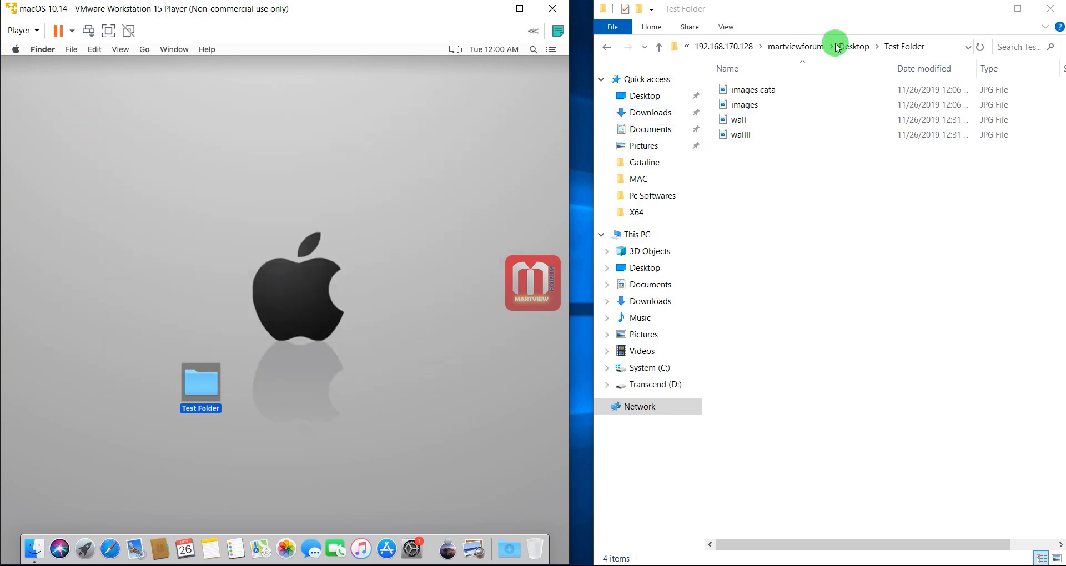
Copy Test Folder from the Mac's shared Desktop to the Windows desktop, accepting the security warning
{"action": "left_click_drag", "start_coordinate": [852, 21], "coordinate": [848, 22]}
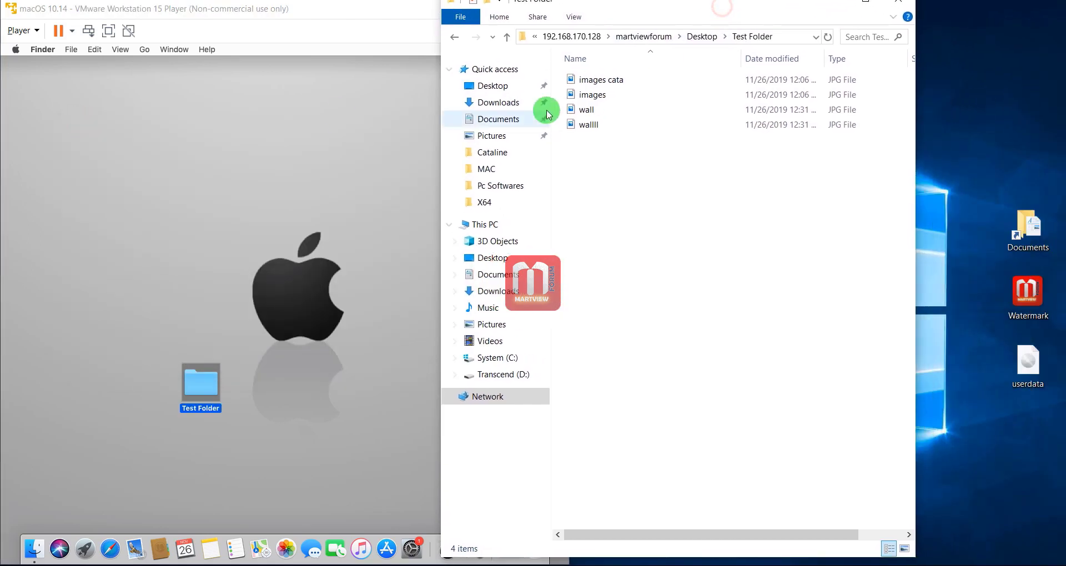
{"action": "left_click", "coordinate": [591, 79]}
{"action": "left_click", "coordinate": [602, 162]}
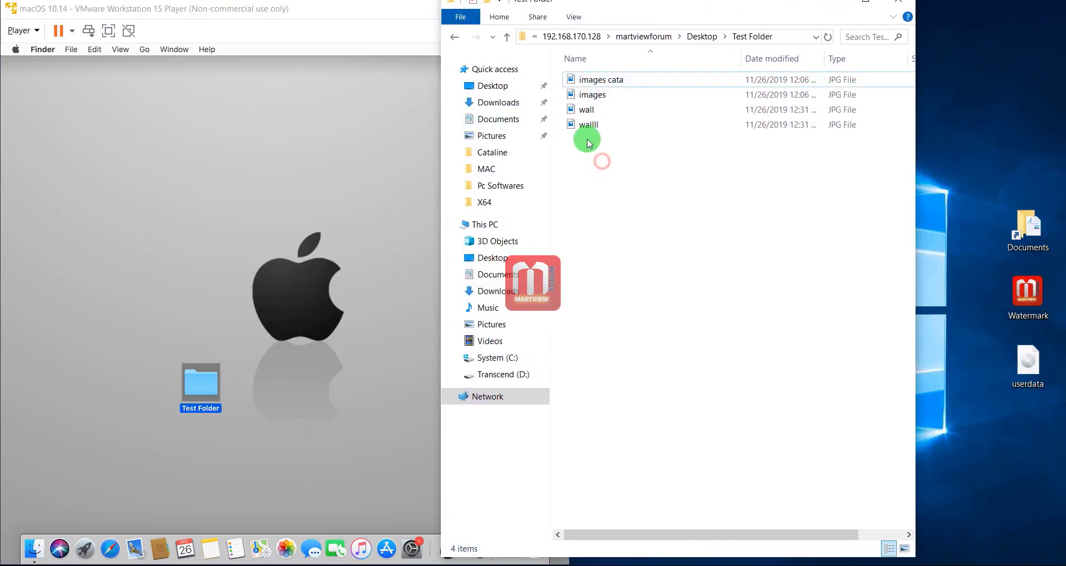
{"action": "left_click", "coordinate": [507, 37]}
{"action": "left_click_drag", "start_coordinate": [591, 79], "coordinate": [976, 95]}
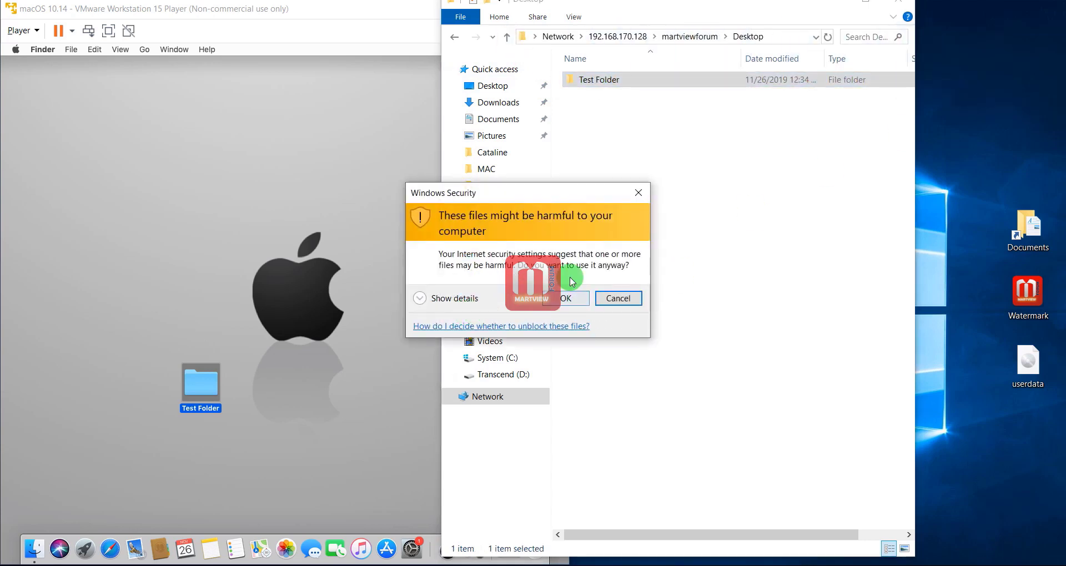
{"action": "left_click", "coordinate": [565, 300]}
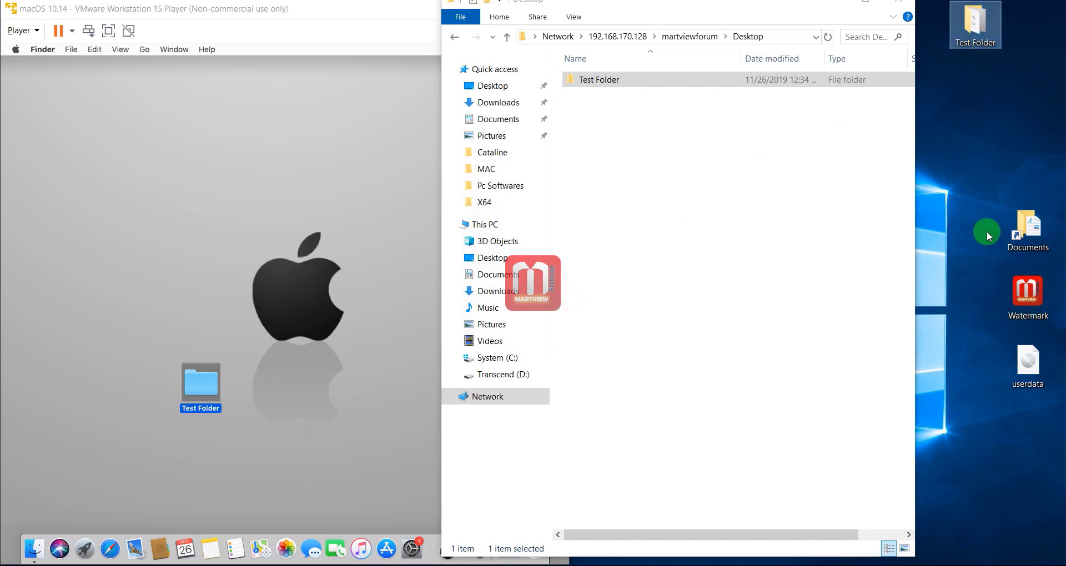
Copy Documents, Watermark and userdata from the Windows desktop into the Mac's shared Desktop folder
{"action": "left_click_drag", "start_coordinate": [985, 210], "coordinate": [742, 338]}
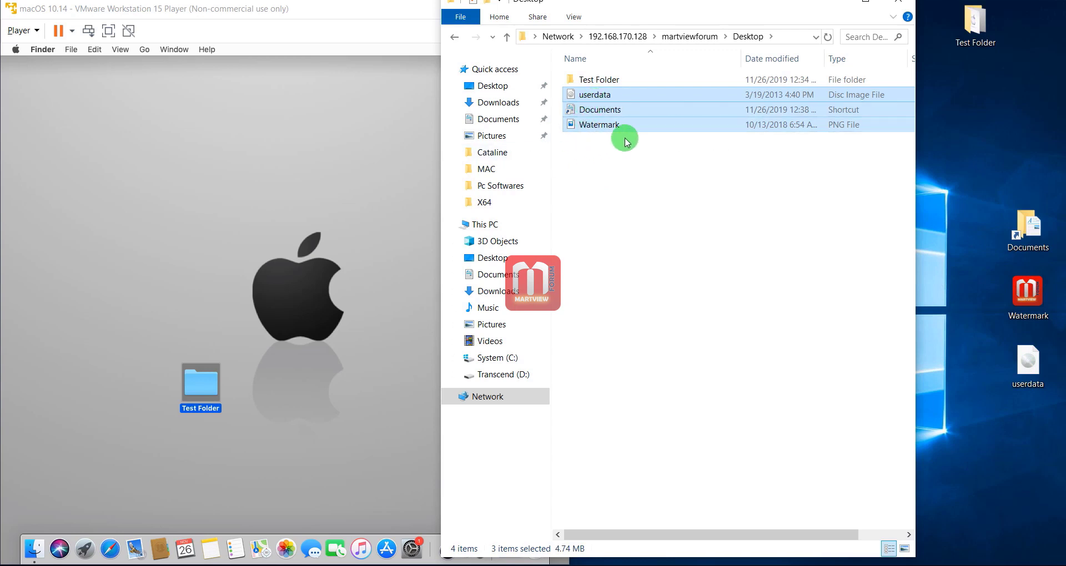
Check the copied files on the Mac desktop, and open and close the Documents shortcut on the Windows desktop to view its folders
{"action": "left_click_drag", "start_coordinate": [626, 142], "coordinate": [298, 188]}
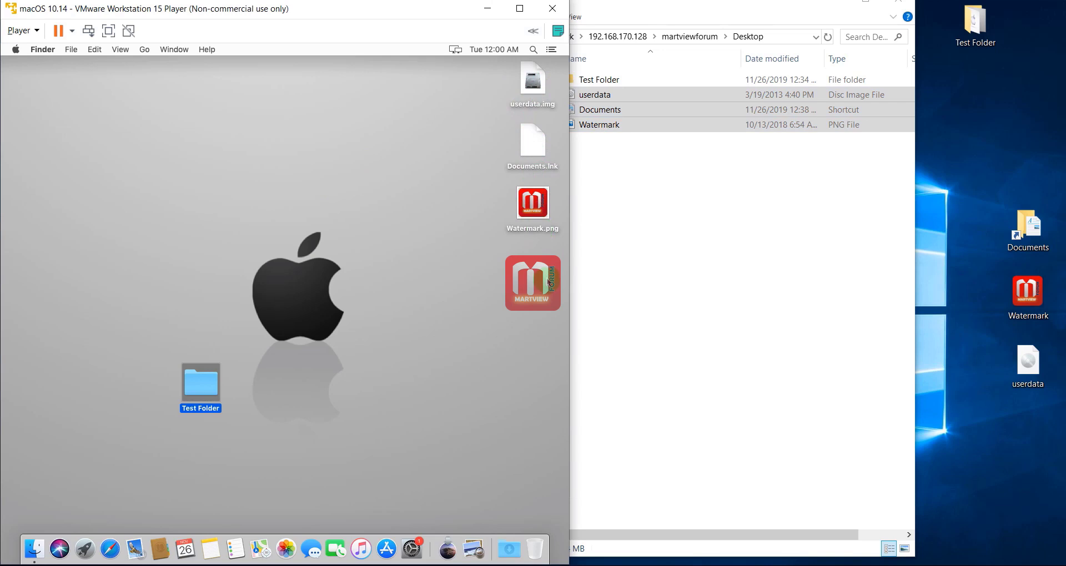
{"action": "left_click", "coordinate": [1017, 229]}
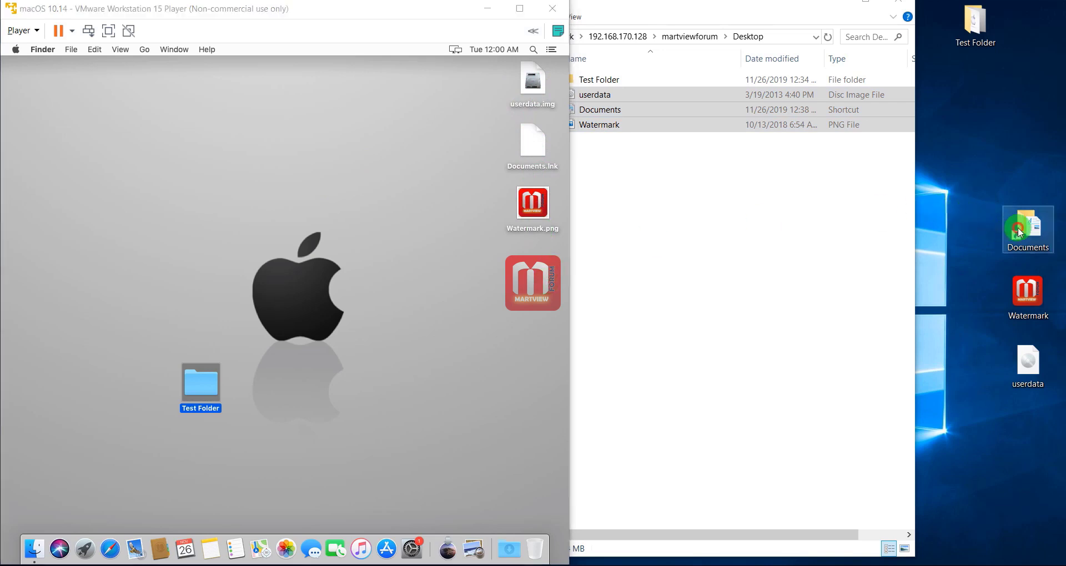
{"action": "double_click", "coordinate": [1019, 231]}
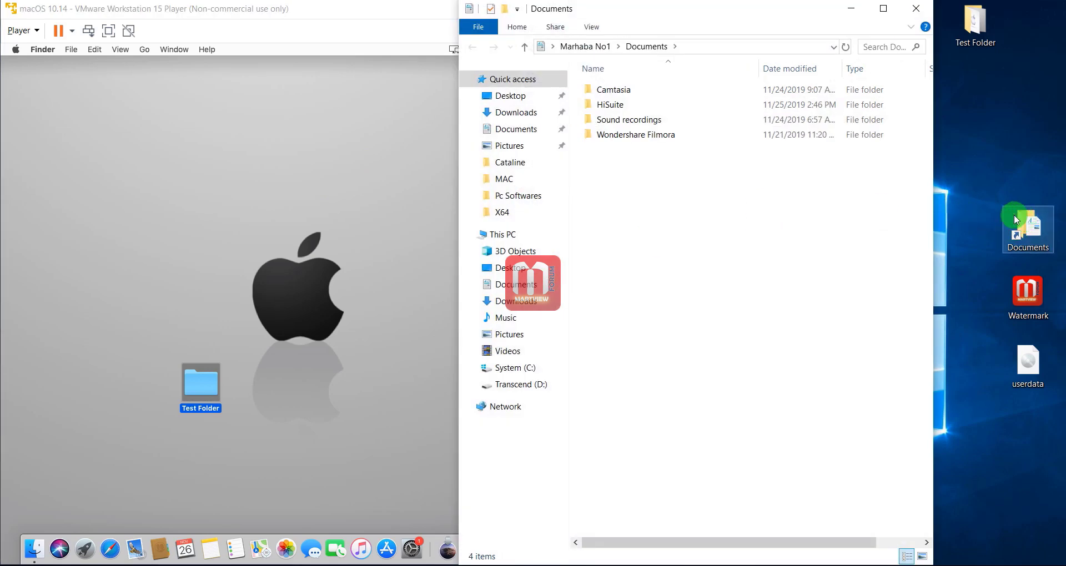
{"action": "left_click_drag", "start_coordinate": [695, 12], "coordinate": [468, 12]}
{"action": "left_click", "coordinate": [372, 6]}
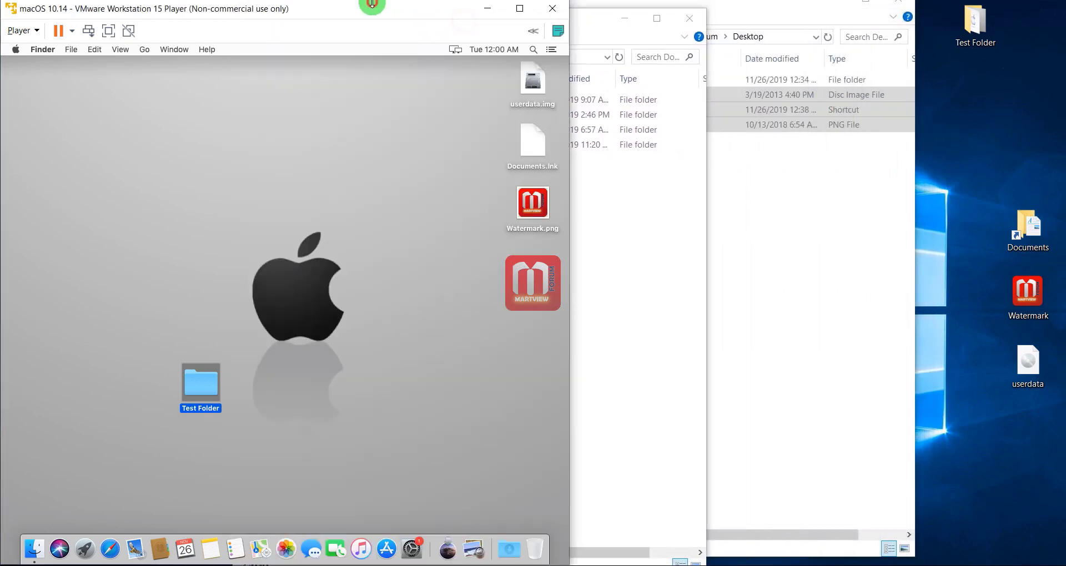
{"action": "left_click", "coordinate": [588, 19]}
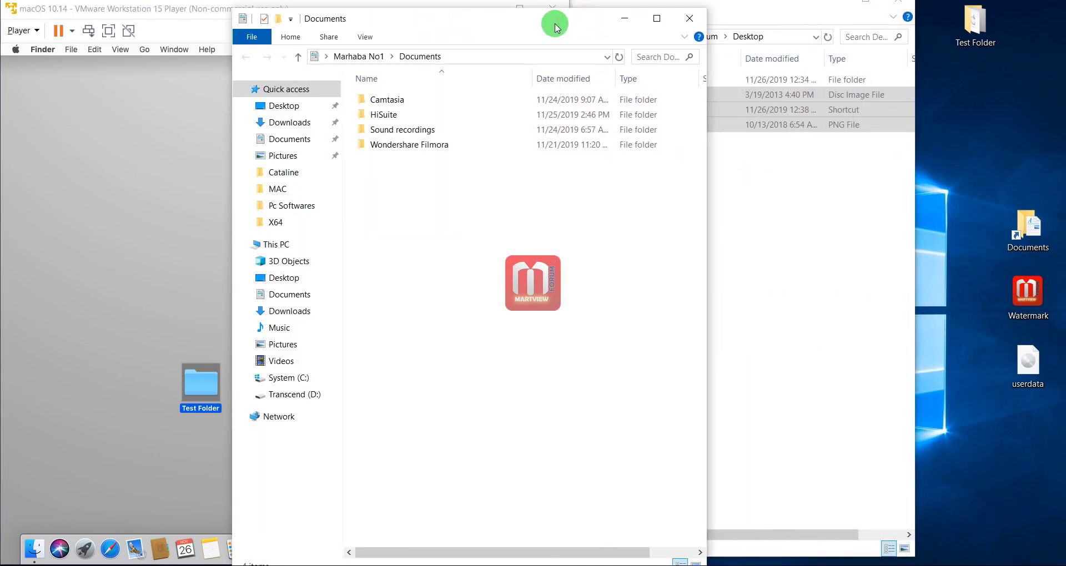
{"action": "left_click_drag", "start_coordinate": [552, 24], "coordinate": [1046, 31]}
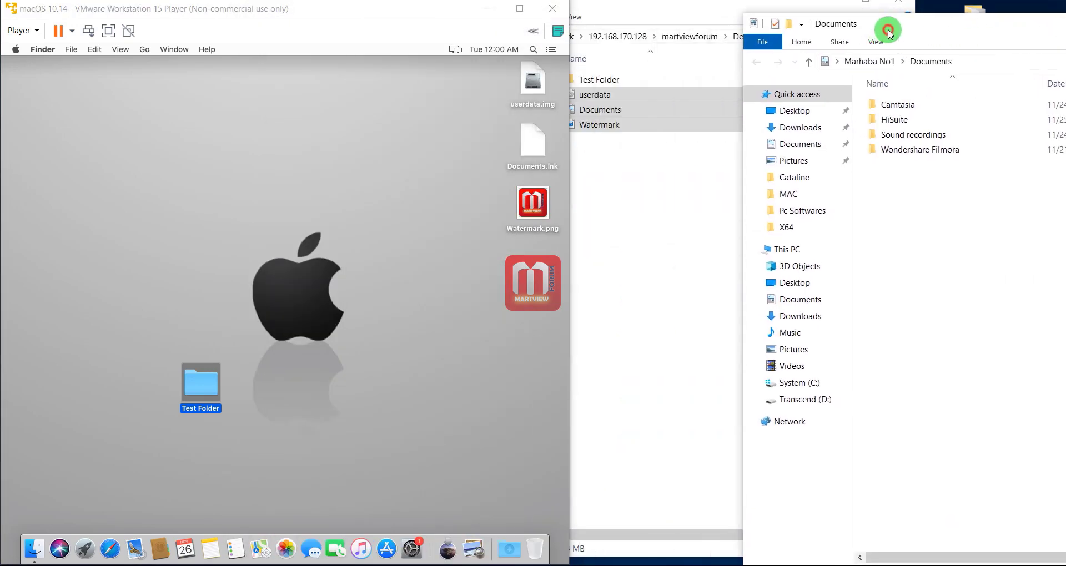
{"action": "left_click_drag", "start_coordinate": [887, 28], "coordinate": [747, 26]}
{"action": "left_click_drag", "start_coordinate": [992, 26], "coordinate": [961, 25]}
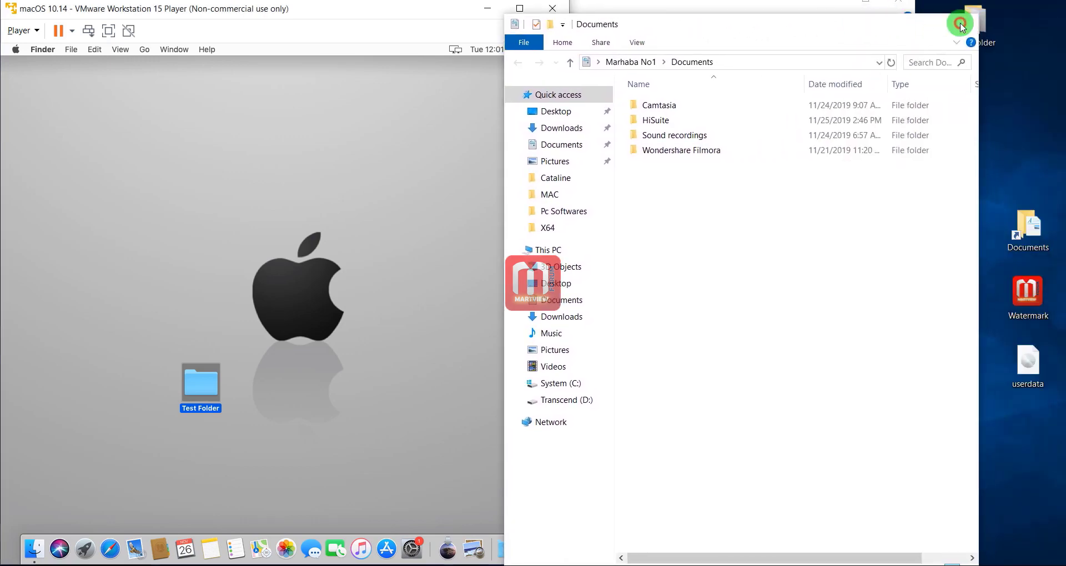
{"action": "left_click", "coordinate": [961, 25]}
Review the shared Desktop folder against the Windows desktop files, and close its File Explorer window
{"action": "left_click", "coordinate": [670, 104]}
{"action": "left_click", "coordinate": [725, 219]}
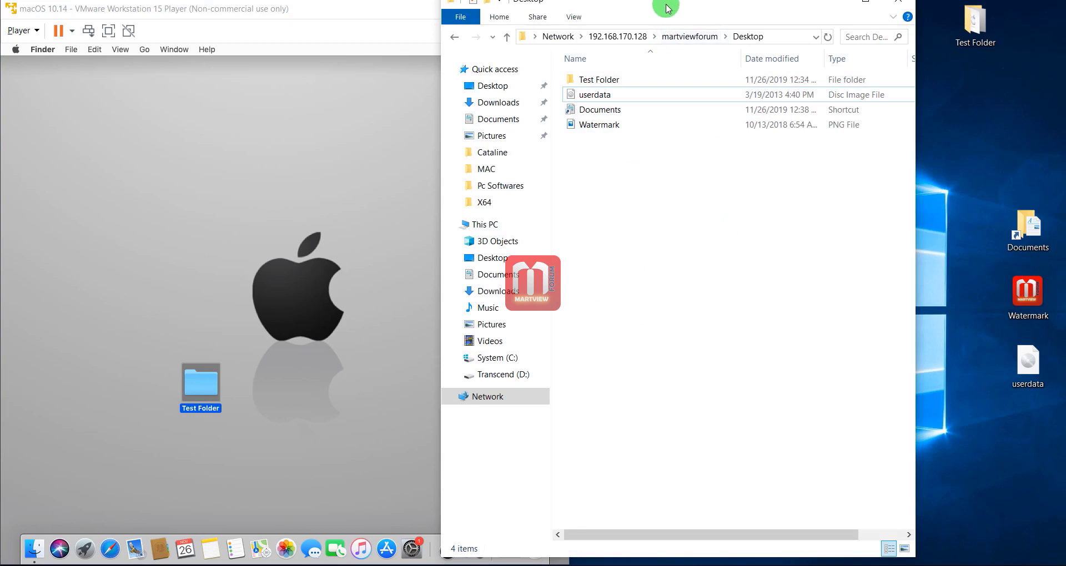
{"action": "left_click", "coordinate": [1008, 325]}
{"action": "left_click", "coordinate": [1028, 361]}
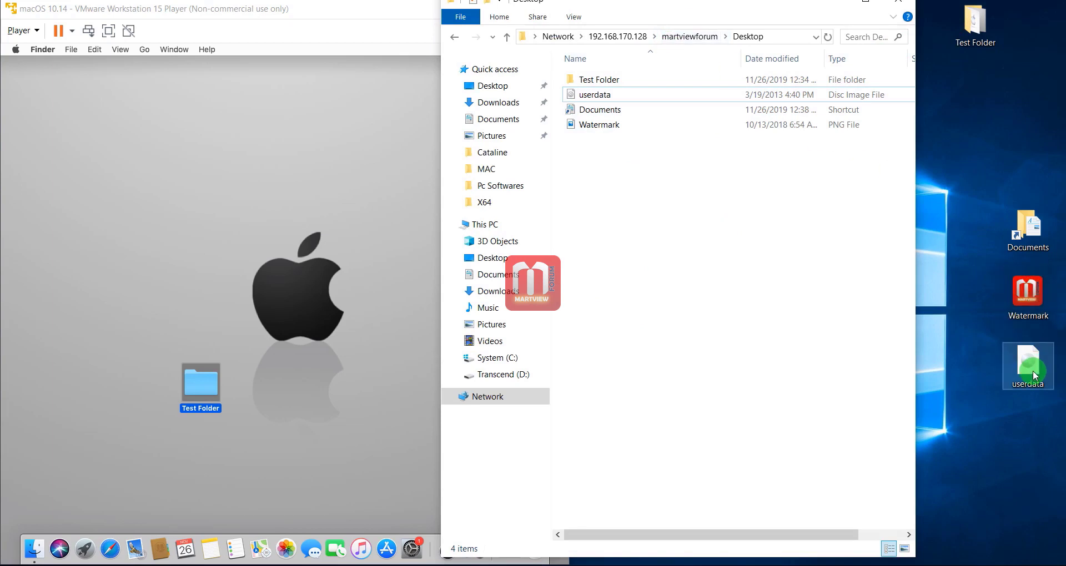
{"action": "left_click", "coordinate": [674, 246]}
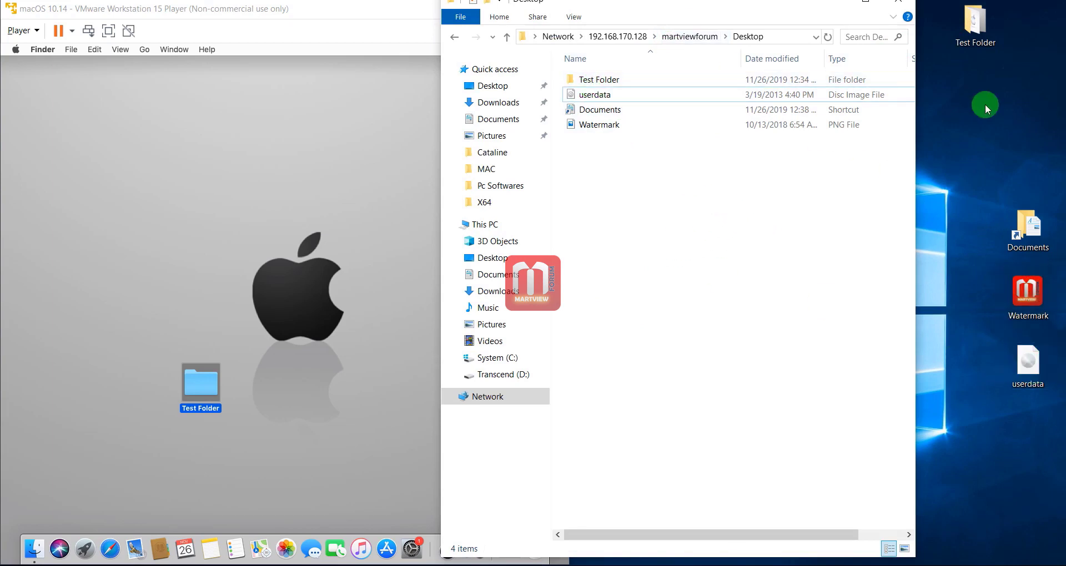
{"action": "left_click", "coordinate": [761, 27]}
{"action": "left_click_drag", "start_coordinate": [768, 6], "coordinate": [769, 31]}
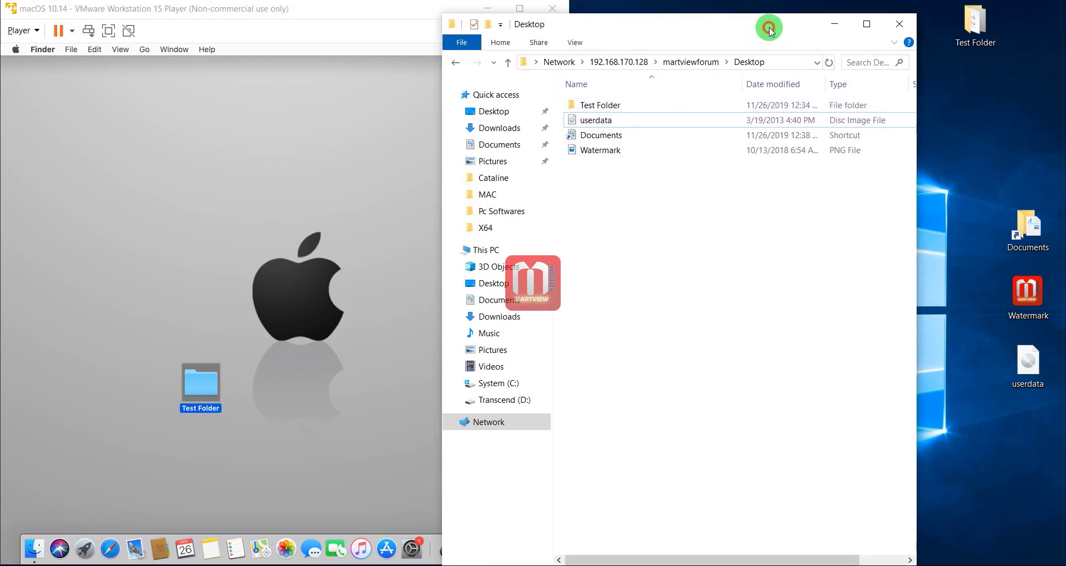
{"action": "left_click", "coordinate": [896, 23]}
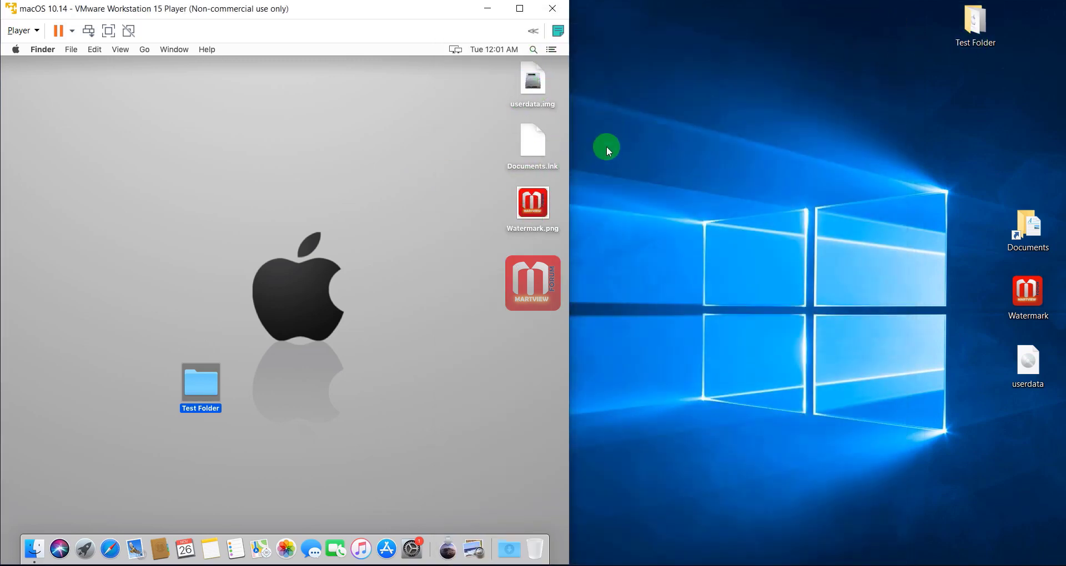
Move userdata.img and Documents.lnk from the Mac desktop to the Trash and permanently empty it
{"action": "left_click", "coordinate": [552, 248]}
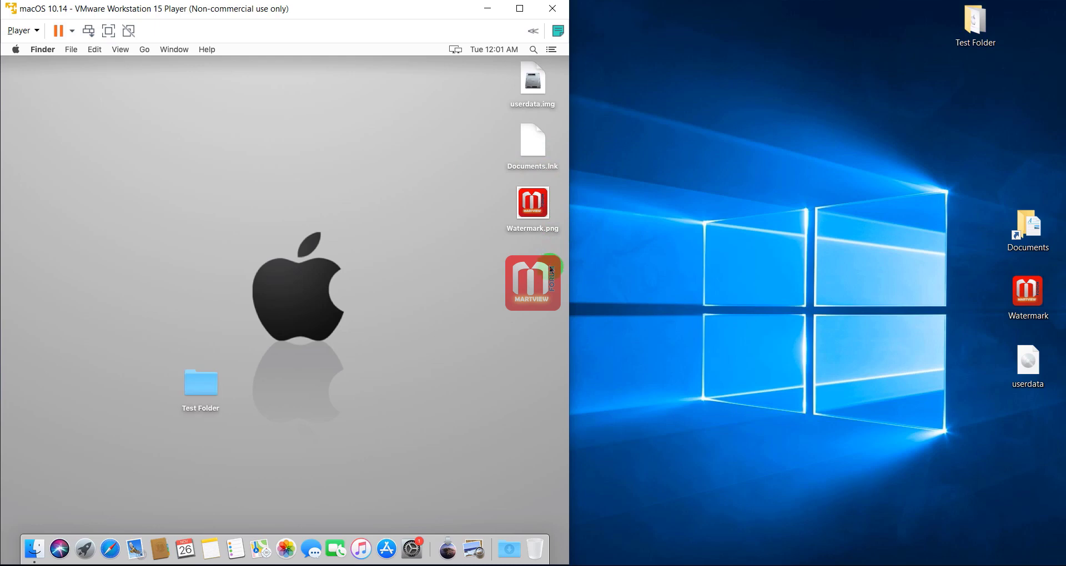
{"action": "left_click_drag", "start_coordinate": [517, 133], "coordinate": [569, 162]}
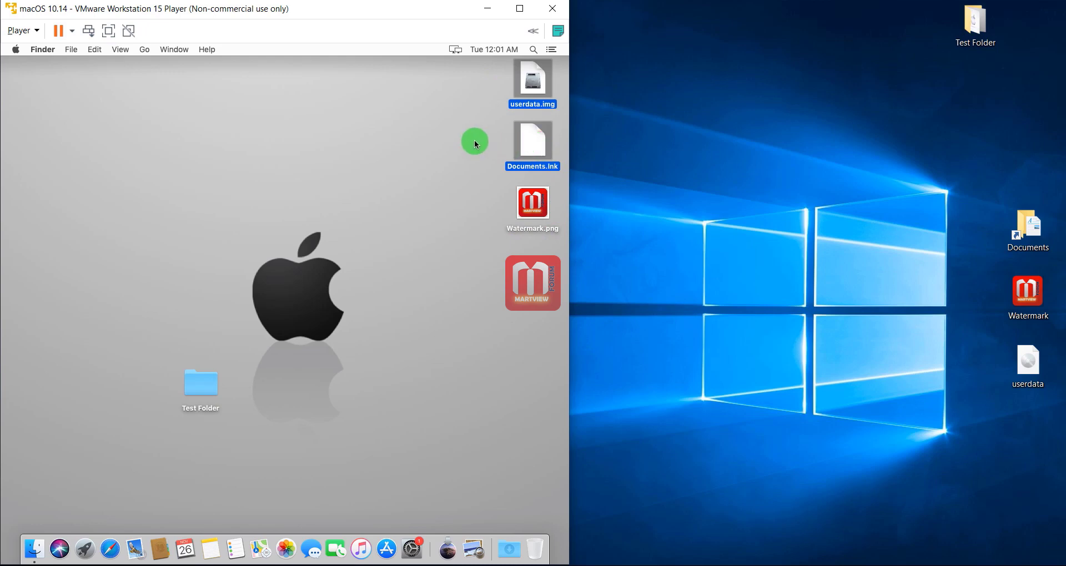
{"action": "left_click_drag", "start_coordinate": [532, 166], "coordinate": [537, 551]}
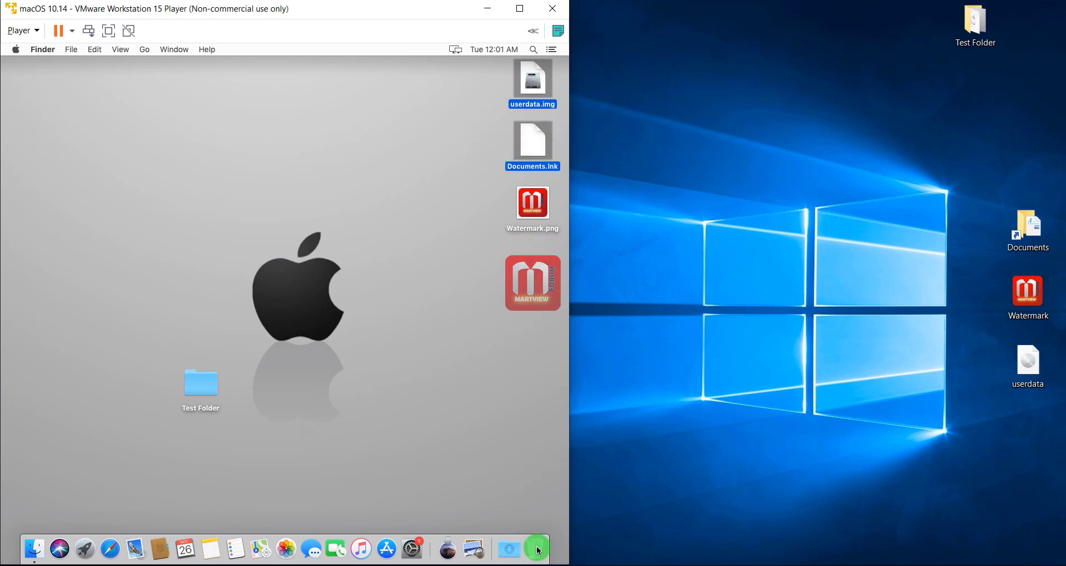
{"action": "right_click", "coordinate": [538, 551]}
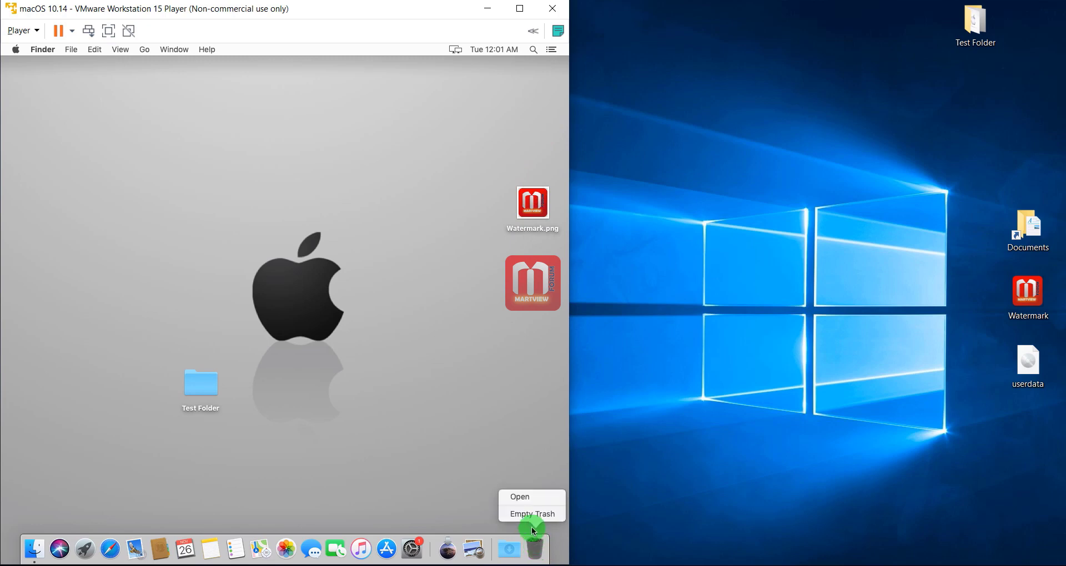
{"action": "left_click", "coordinate": [522, 513]}
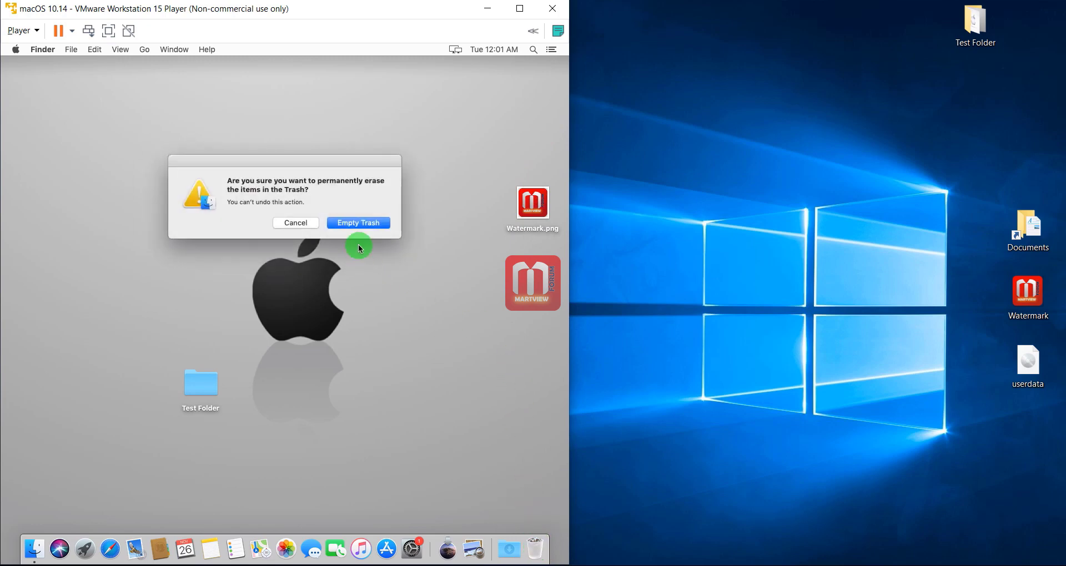
{"action": "left_click", "coordinate": [361, 224]}
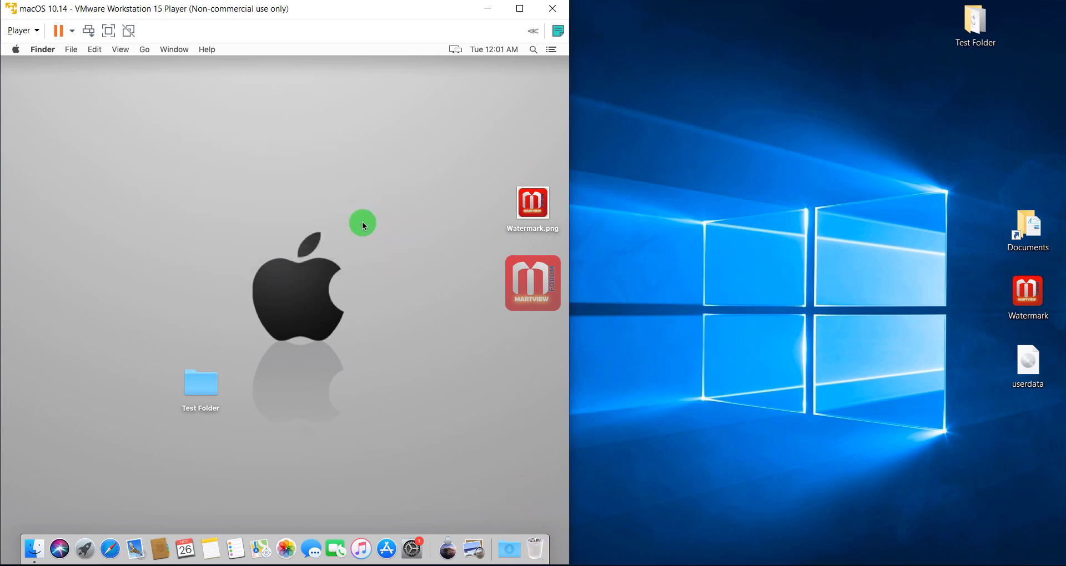
Delete the copied Test Folder from the Windows desktop
{"action": "left_click", "coordinate": [967, 28]}
{"action": "key", "text": "Delete"}
{"action": "left_click", "coordinate": [968, 26]}
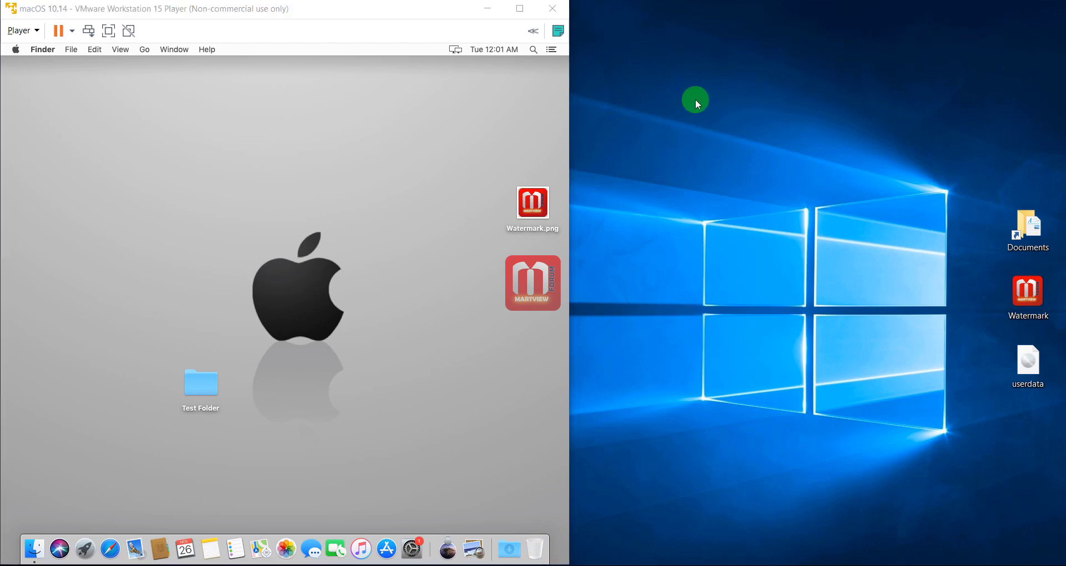
Move Watermark.png from the Mac desktop to the Trash and permanently empty it
{"action": "left_click", "coordinate": [531, 210]}
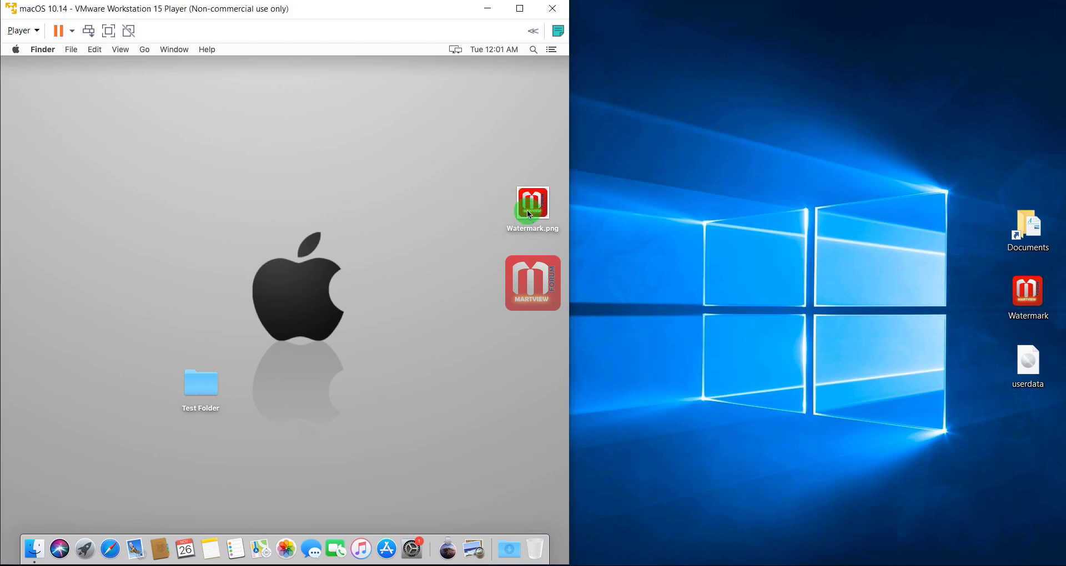
{"action": "left_click_drag", "start_coordinate": [530, 211], "coordinate": [538, 535]}
{"action": "right_click", "coordinate": [537, 548]}
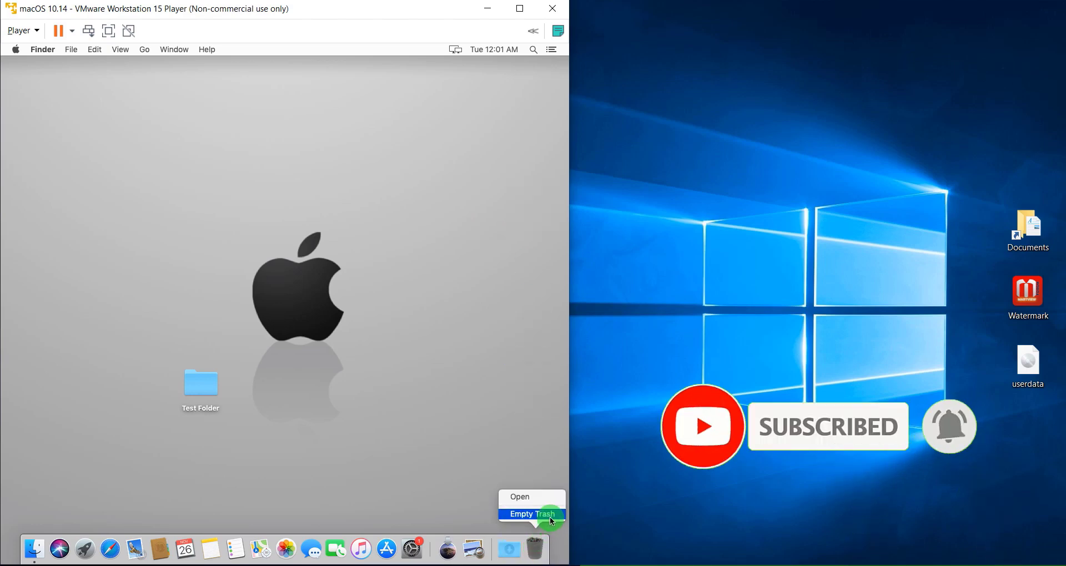
{"action": "left_click", "coordinate": [541, 514]}
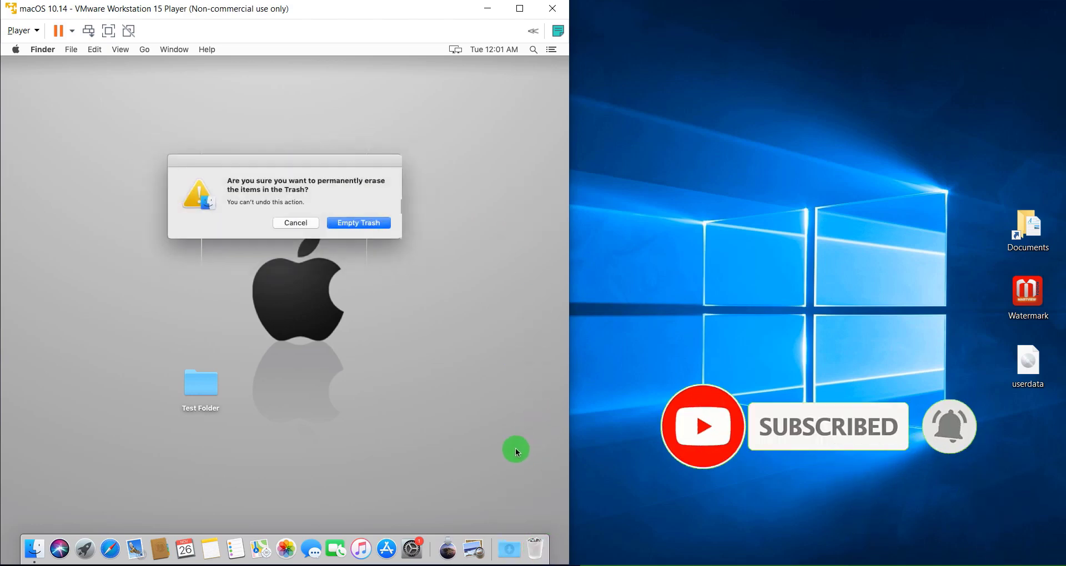
{"action": "left_click", "coordinate": [356, 221]}
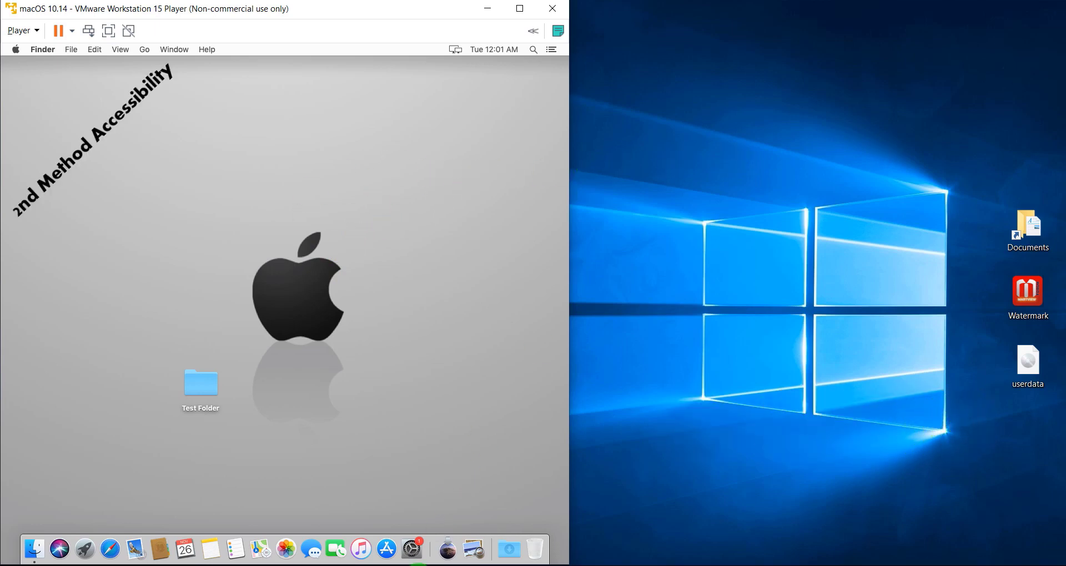
Open System Preferences on the Mac and reposition its window higher on the Mac desktop
{"action": "left_click", "coordinate": [414, 560]}
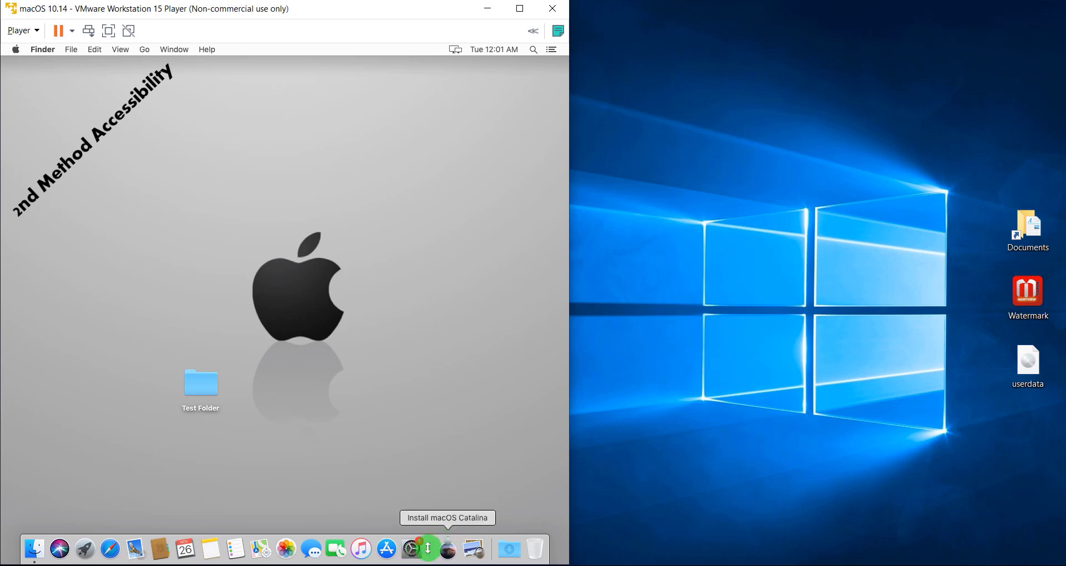
{"action": "left_click", "coordinate": [413, 549]}
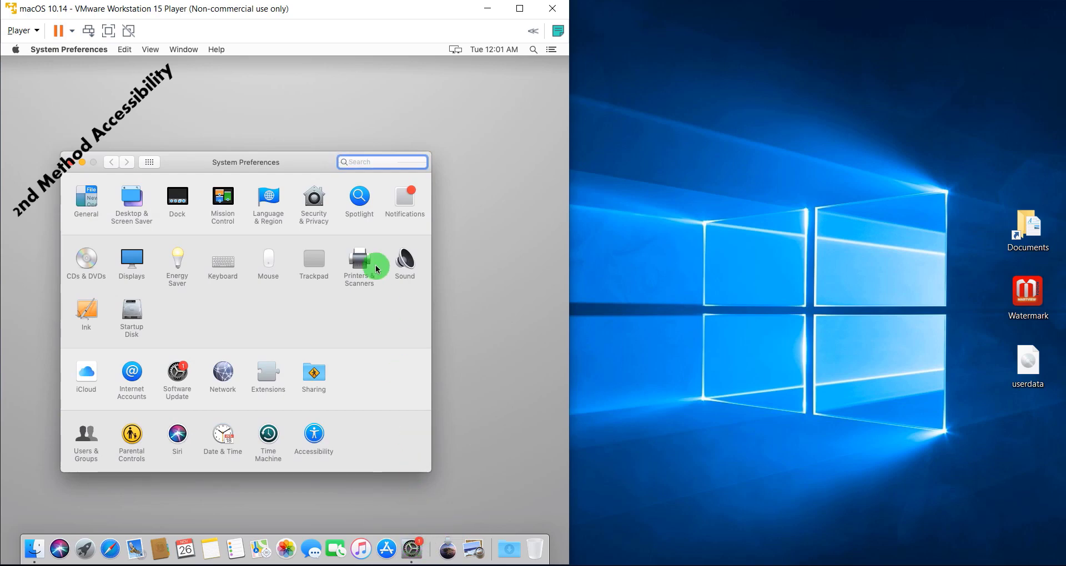
{"action": "left_click_drag", "start_coordinate": [277, 162], "coordinate": [303, 142]}
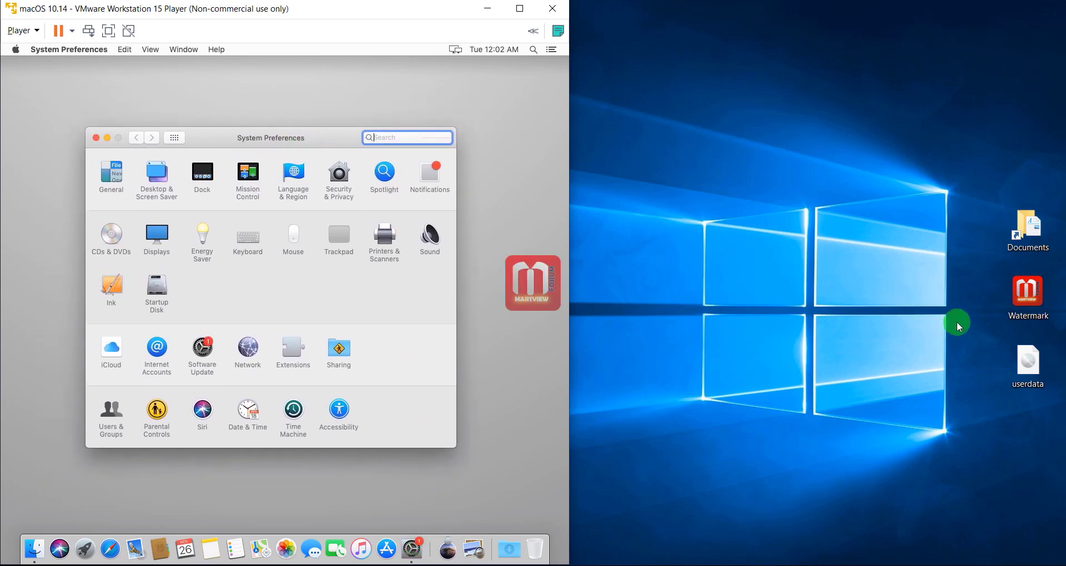
Try to transfer Watermark, userdata and Documents directly from the Windows desktop onto the Mac
{"action": "left_click", "coordinate": [1027, 294]}
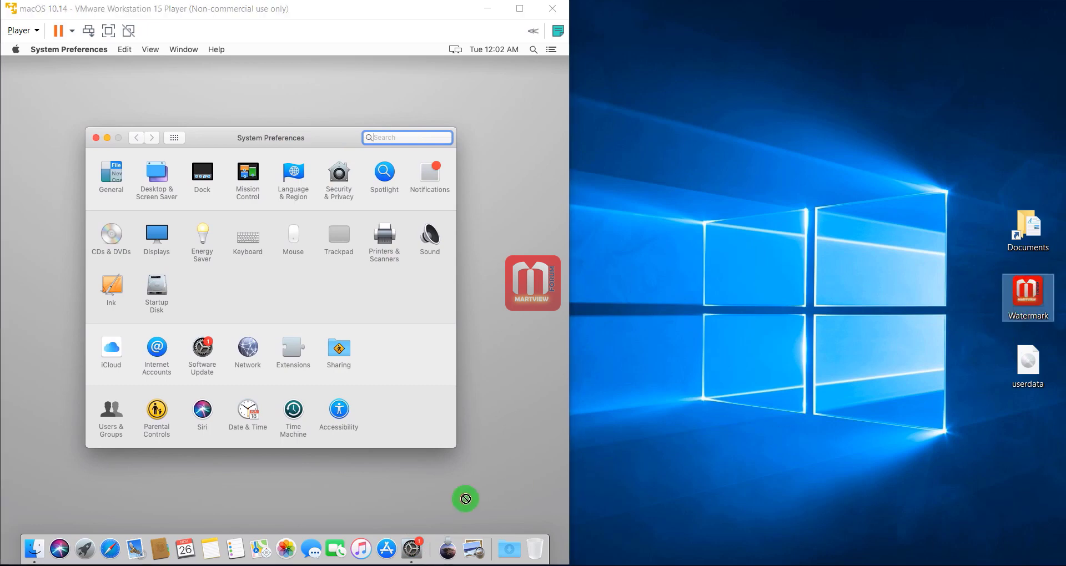
{"action": "left_click", "coordinate": [1034, 392]}
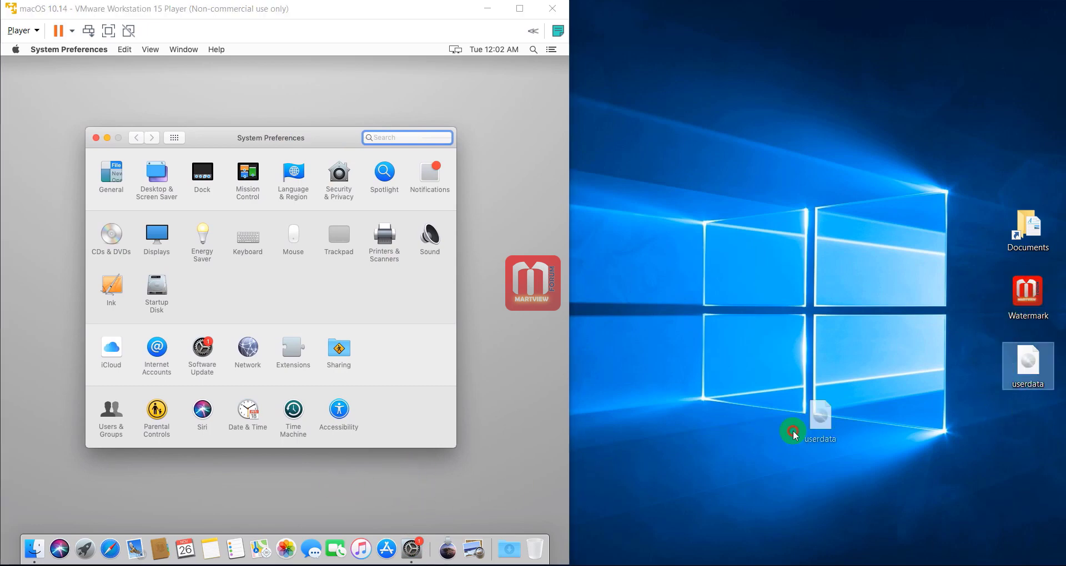
{"action": "left_click", "coordinate": [1042, 270], "text": "ctrl"}
{"action": "left_click", "coordinate": [1021, 236]}
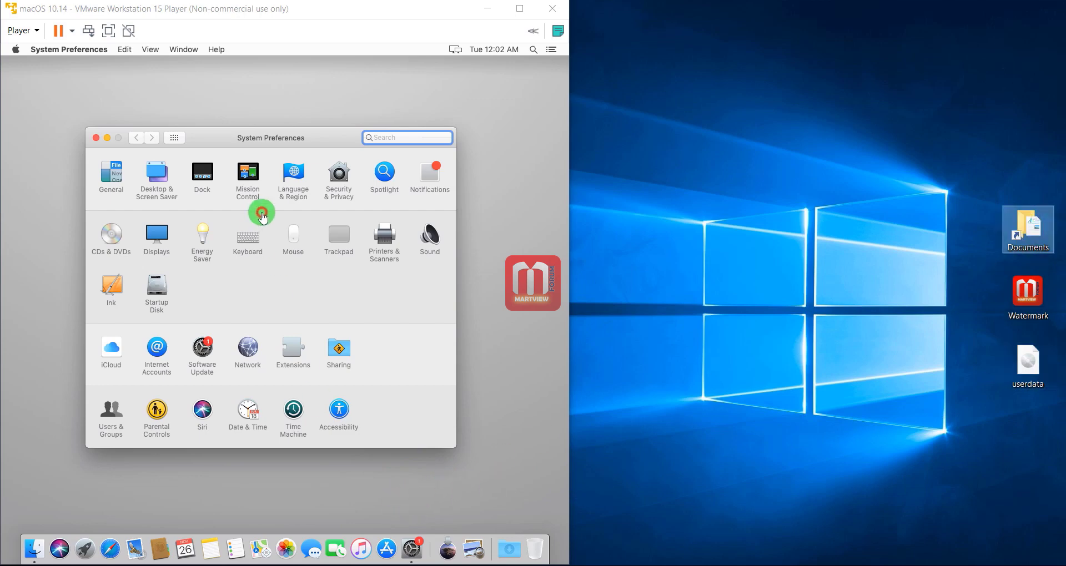
Open the Accessibility list in the Mac's Security & Privacy settings and locate the vmware-tools-daemon entry
{"action": "left_click", "coordinate": [340, 182]}
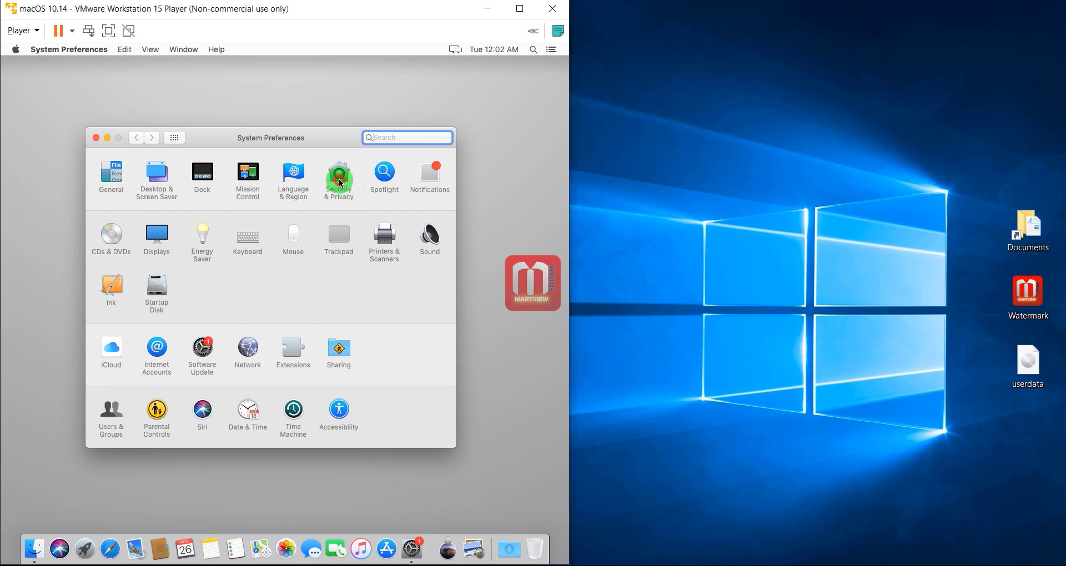
{"action": "left_click", "coordinate": [340, 173]}
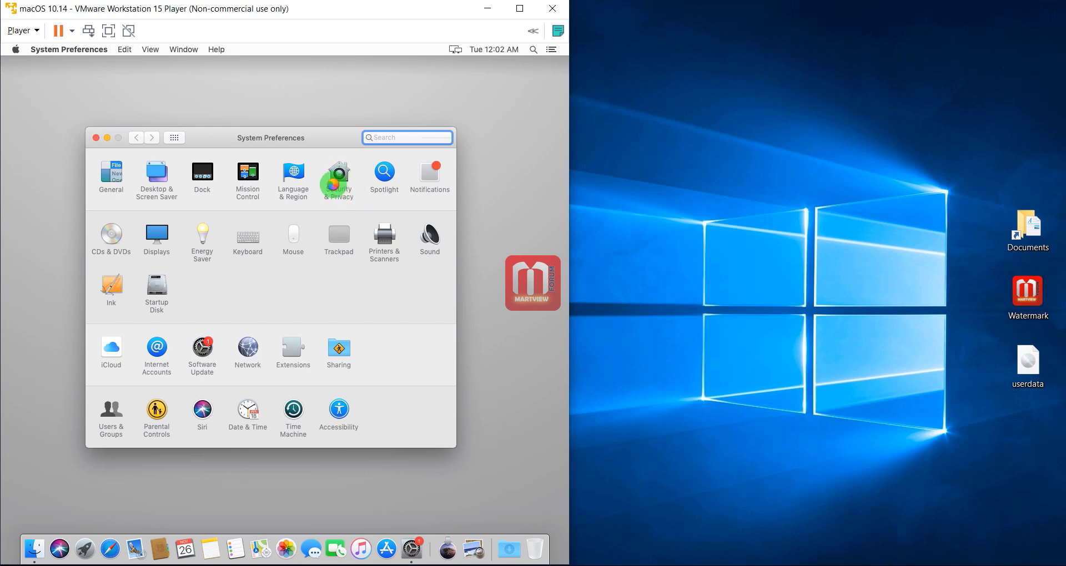
{"action": "left_click", "coordinate": [338, 173]}
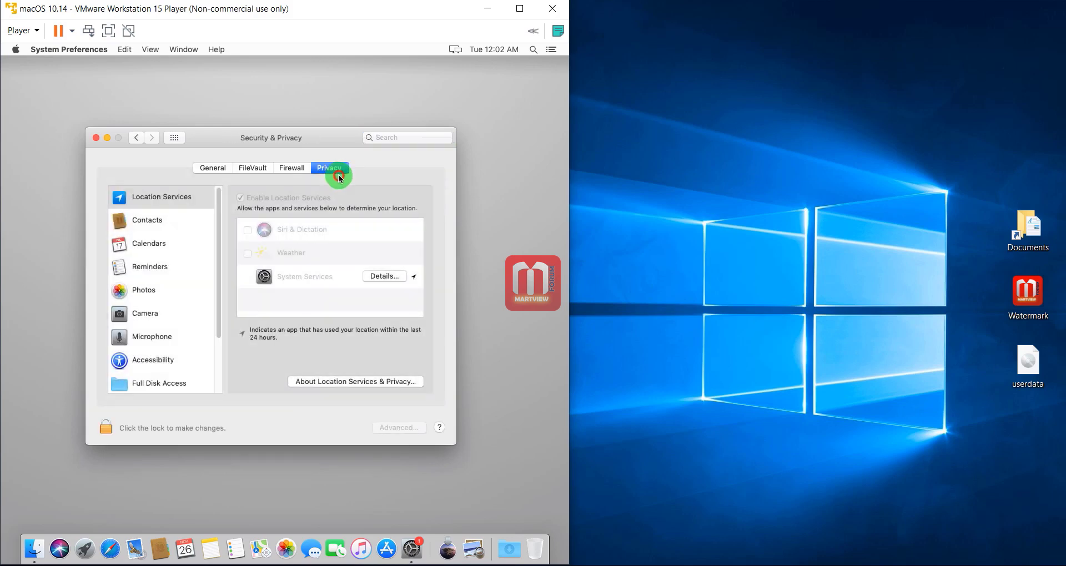
{"action": "left_click", "coordinate": [121, 365]}
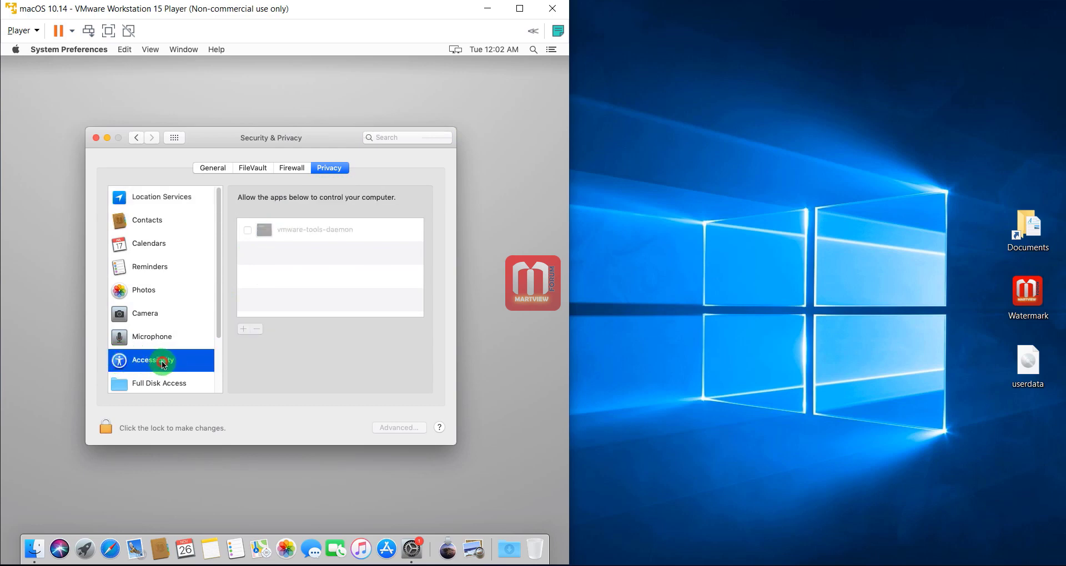
{"action": "left_click", "coordinate": [282, 231]}
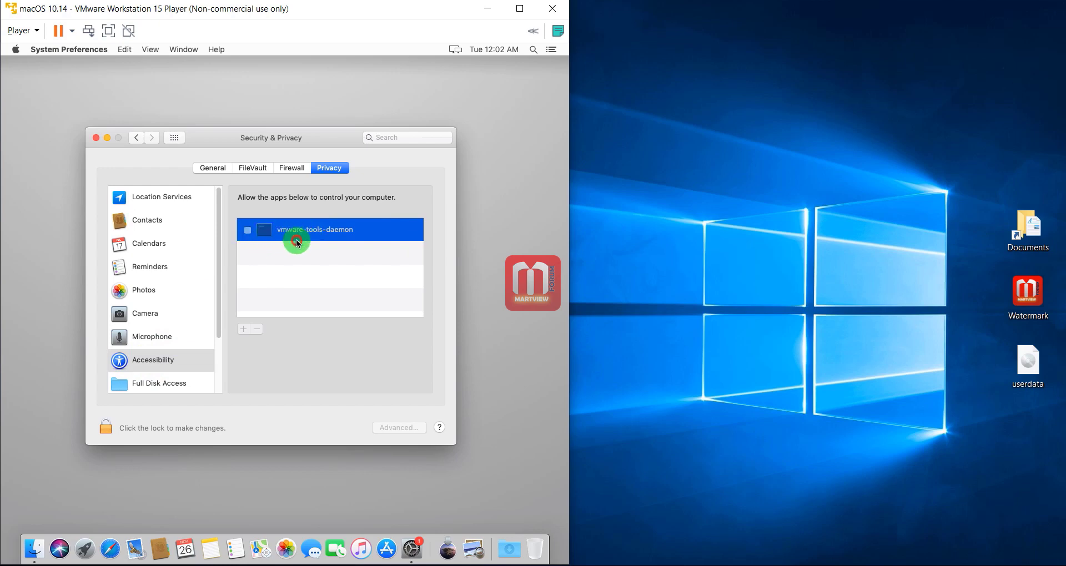
{"action": "left_click", "coordinate": [165, 361]}
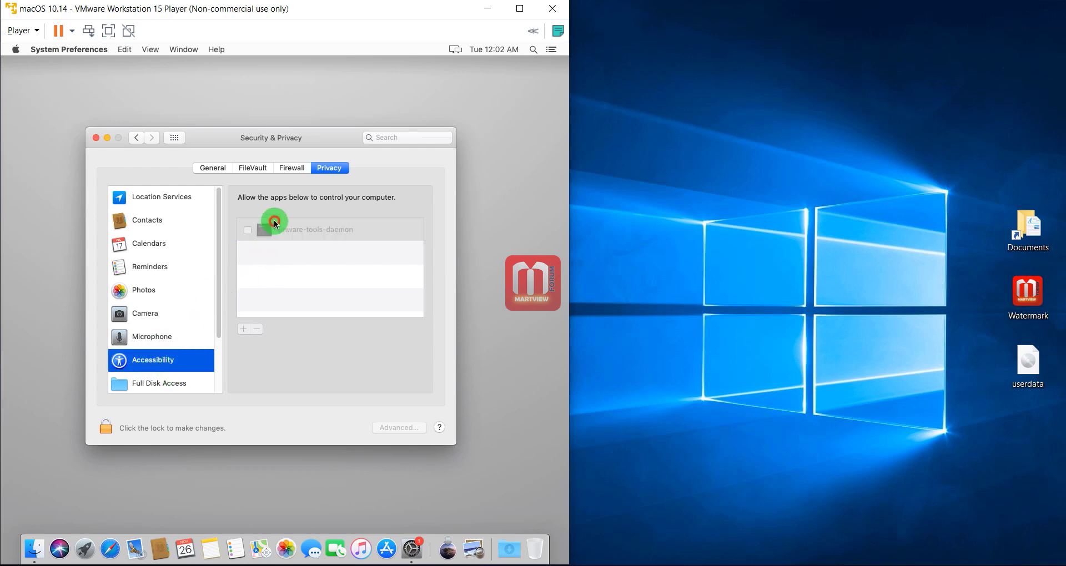
Unlock the Security & Privacy settings with the account password and allow vmware-tools-daemon to control the computer through Accessibility
{"action": "left_click", "coordinate": [104, 427]}
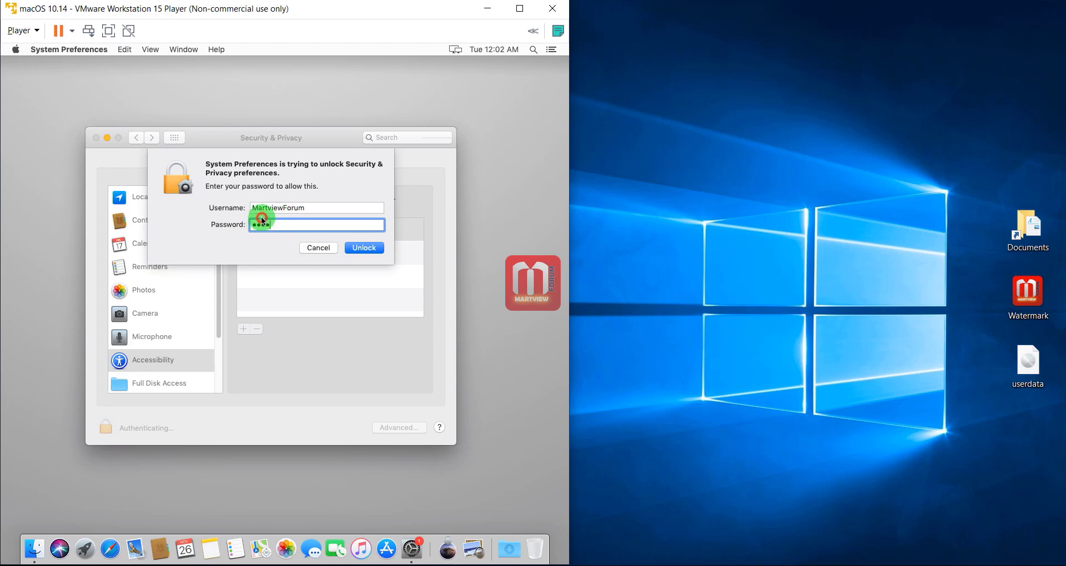
{"action": "left_click", "coordinate": [358, 248]}
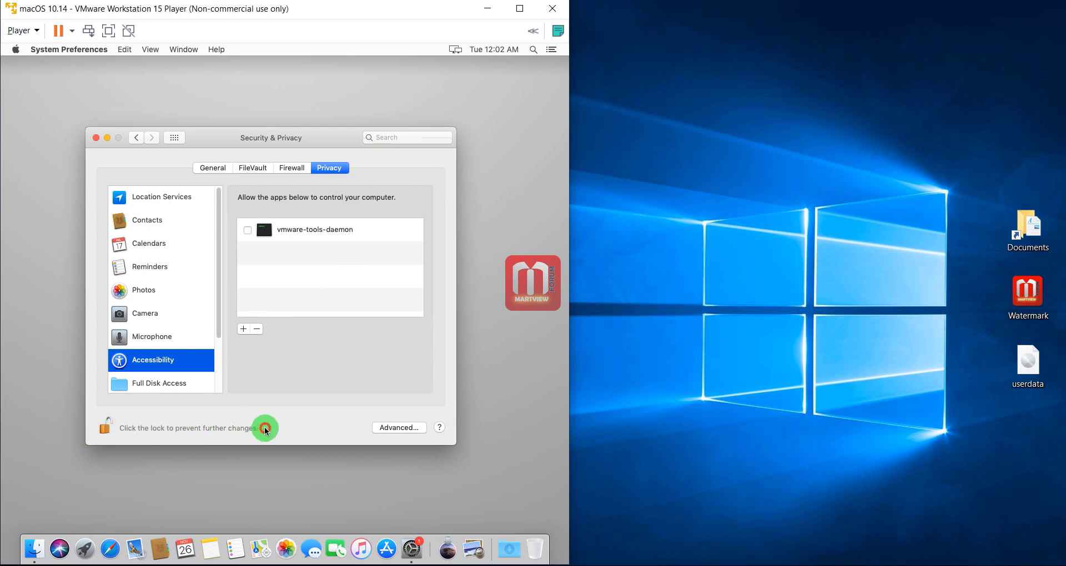
{"action": "left_click", "coordinate": [248, 230]}
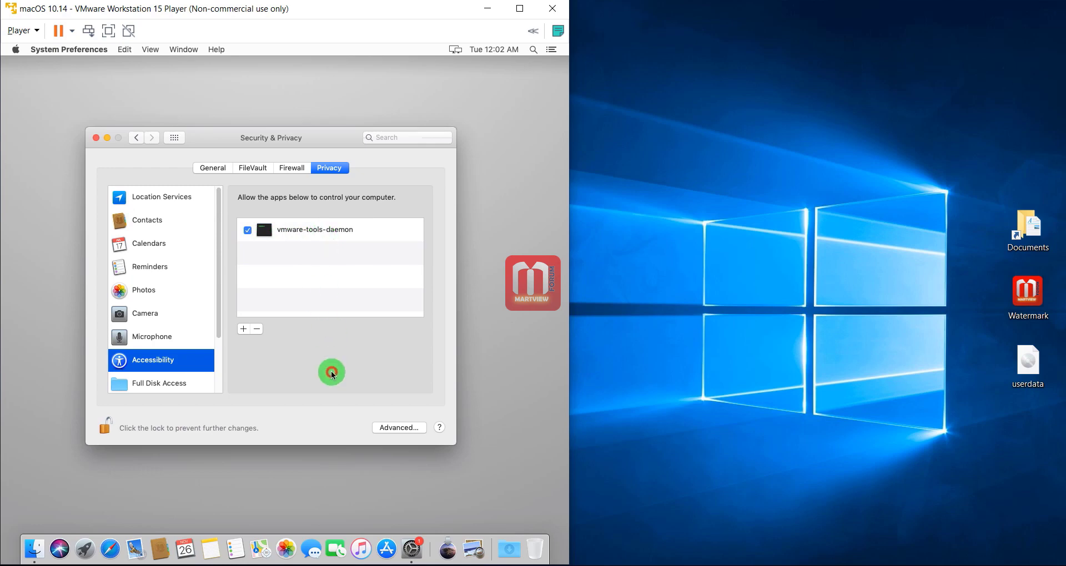
{"action": "left_click", "coordinate": [94, 137]}
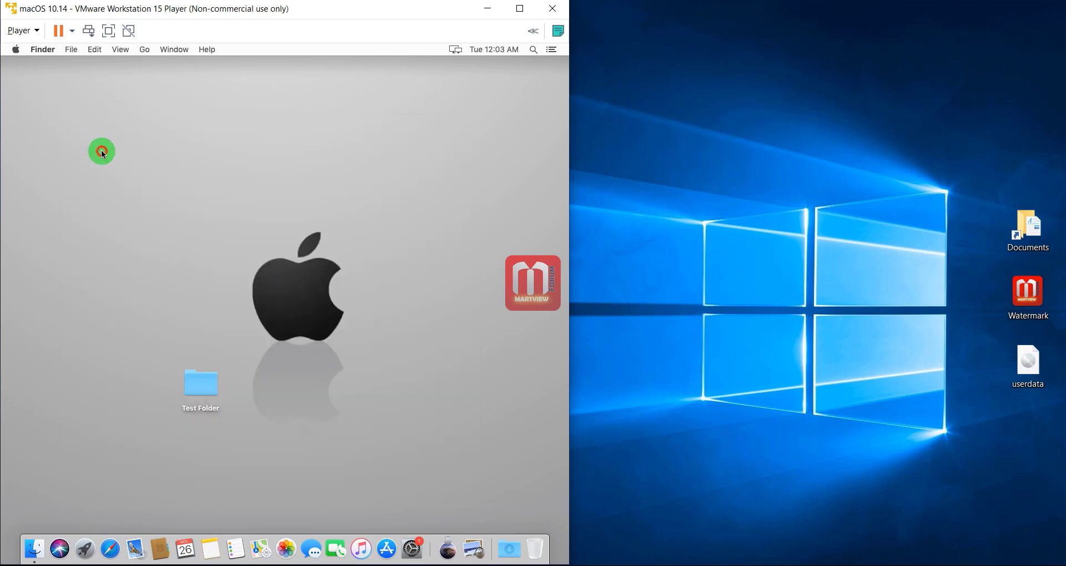
Copy the Watermark image and the userdata file directly from the Windows desktop onto the Mac desktop
{"action": "left_click", "coordinate": [205, 392]}
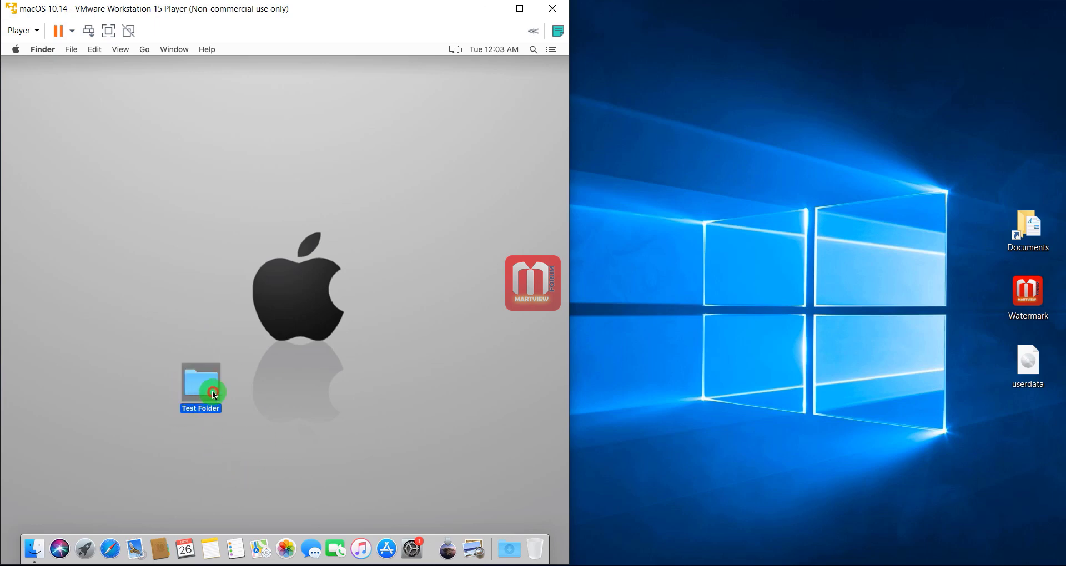
{"action": "left_click", "coordinate": [1028, 364]}
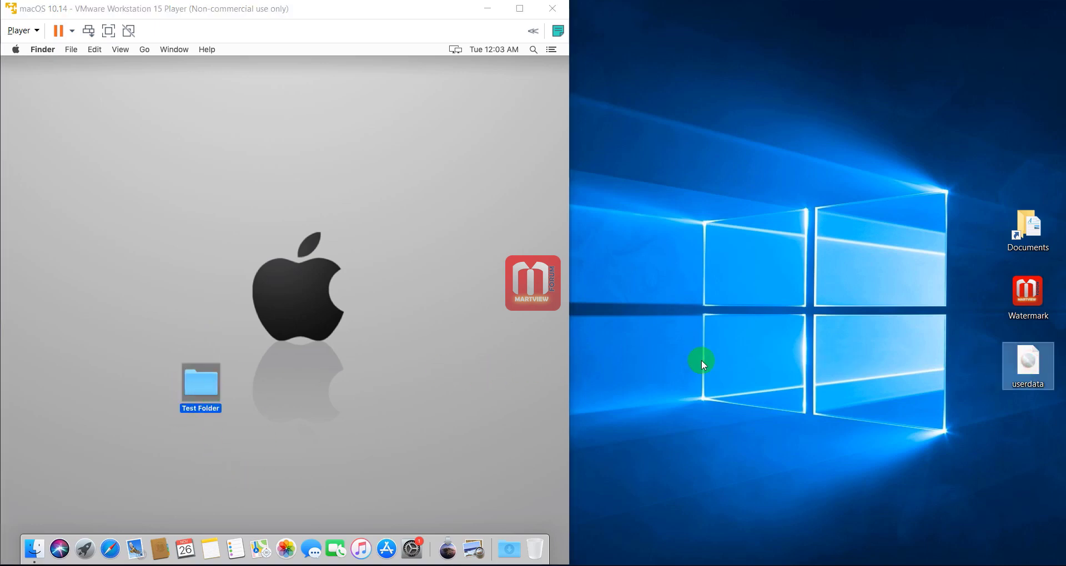
{"action": "left_click", "coordinate": [818, 408]}
{"action": "left_click_drag", "start_coordinate": [1028, 294], "coordinate": [435, 331]}
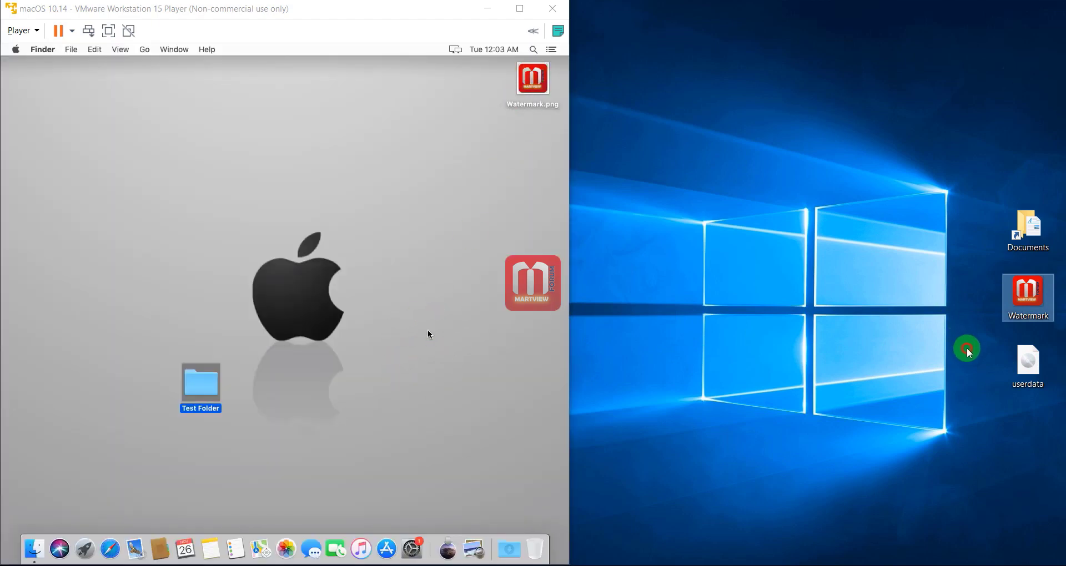
{"action": "left_click_drag", "start_coordinate": [1027, 361], "coordinate": [471, 247]}
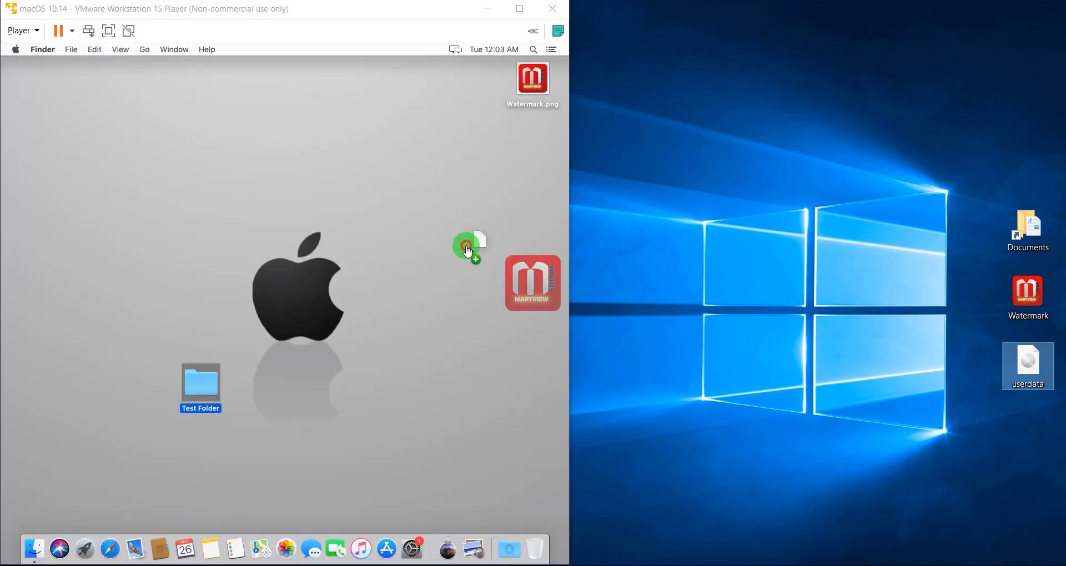
{"action": "left_click", "coordinate": [520, 222]}
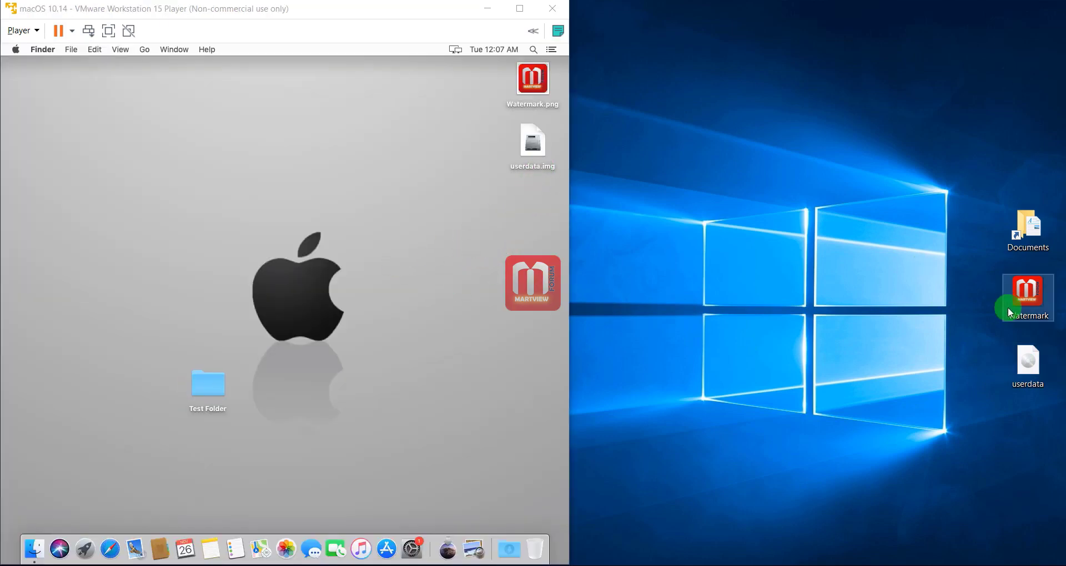
Copy Test Folder from the Mac desktop to the Windows desktop and place it above the Documents shortcut
{"action": "left_click_drag", "start_coordinate": [1017, 302], "coordinate": [211, 401]}
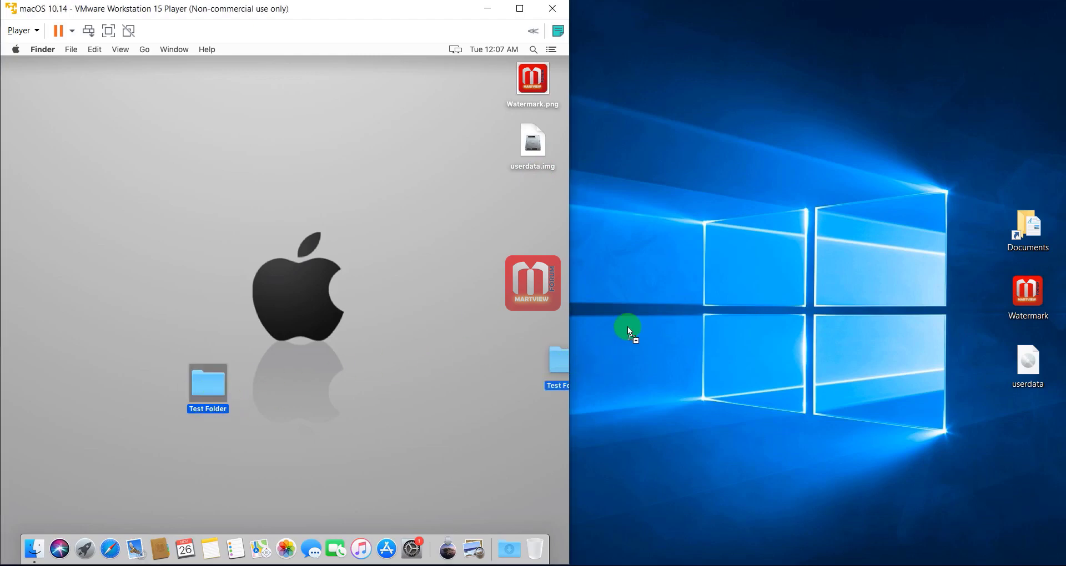
{"action": "left_click_drag", "start_coordinate": [629, 331], "coordinate": [938, 77]}
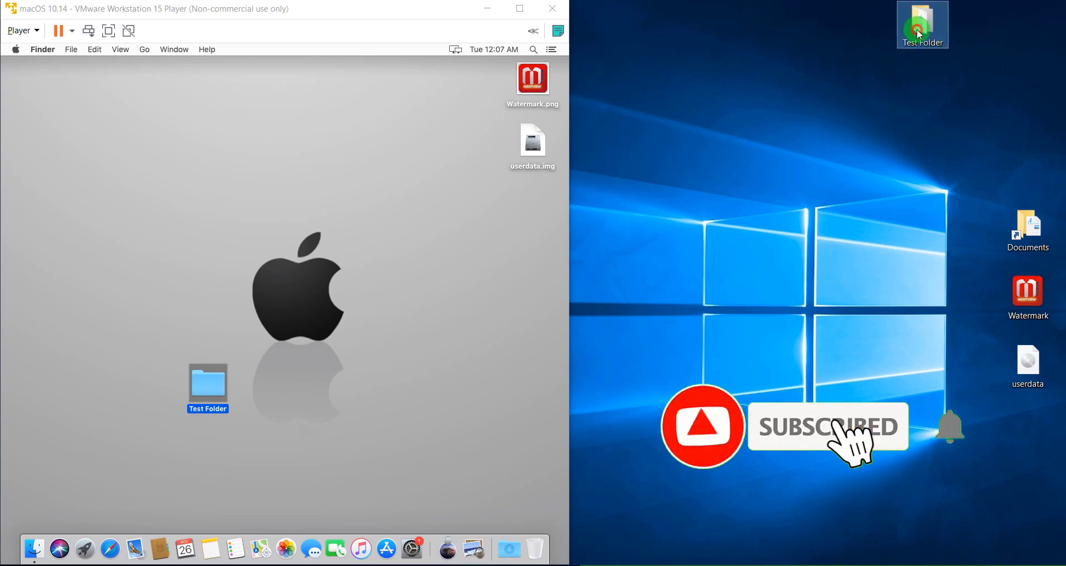
{"action": "left_click_drag", "start_coordinate": [919, 34], "coordinate": [971, 103]}
Copy the Thumbnail PNG from the Windows Downloads folder in File Explorer onto the Mac desktop
{"action": "left_click", "coordinate": [161, 563]}
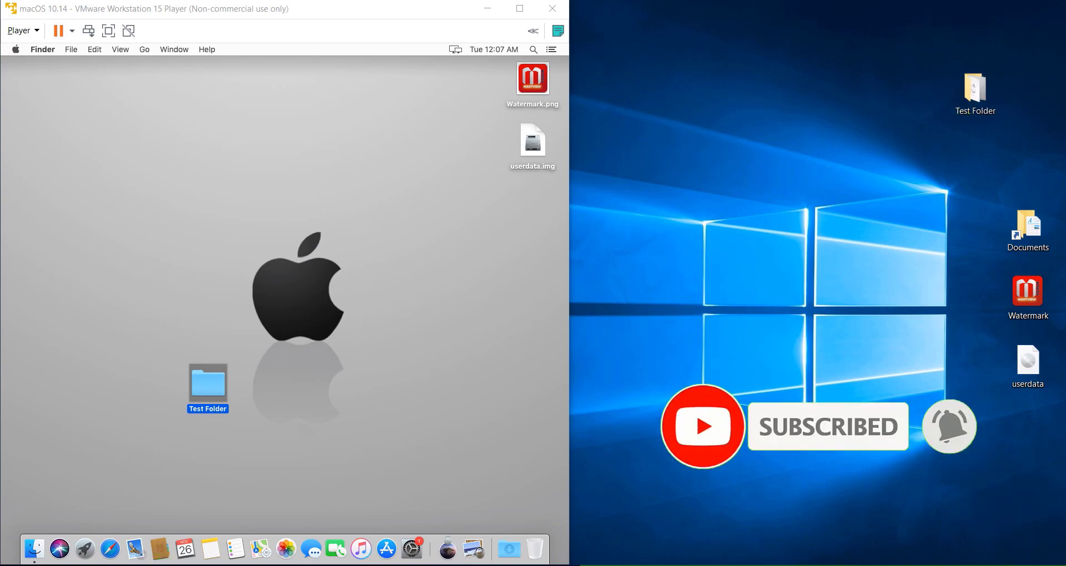
{"action": "left_click_drag", "start_coordinate": [729, 227], "coordinate": [469, 280]}
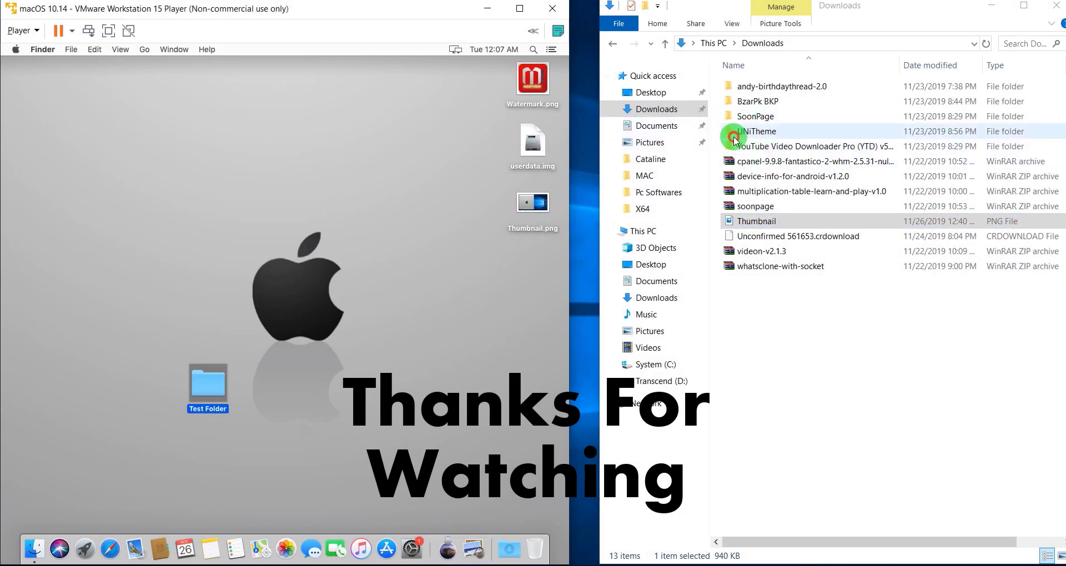
{"action": "left_click", "coordinate": [1013, 8]}
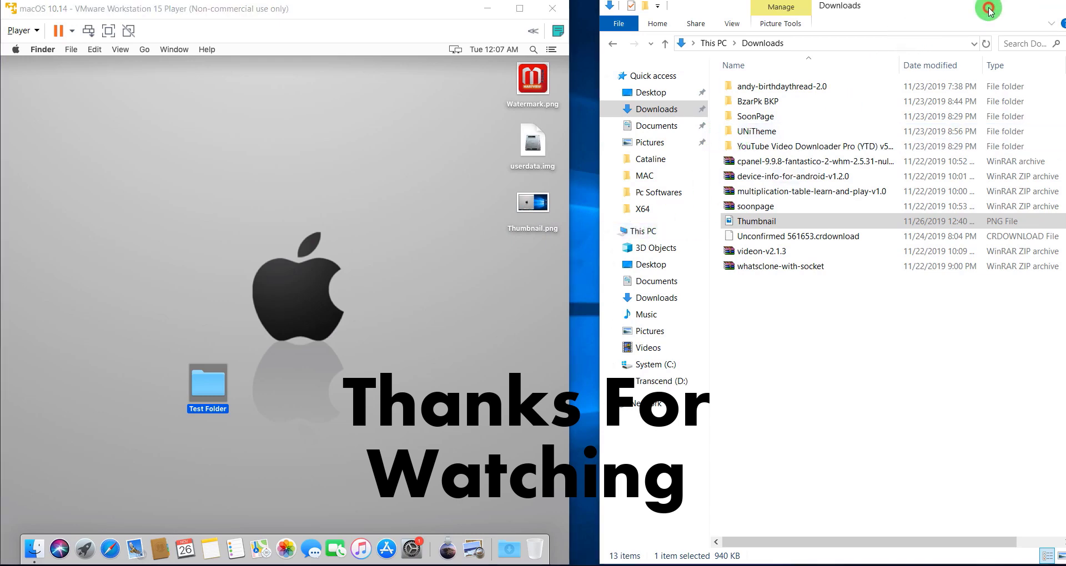